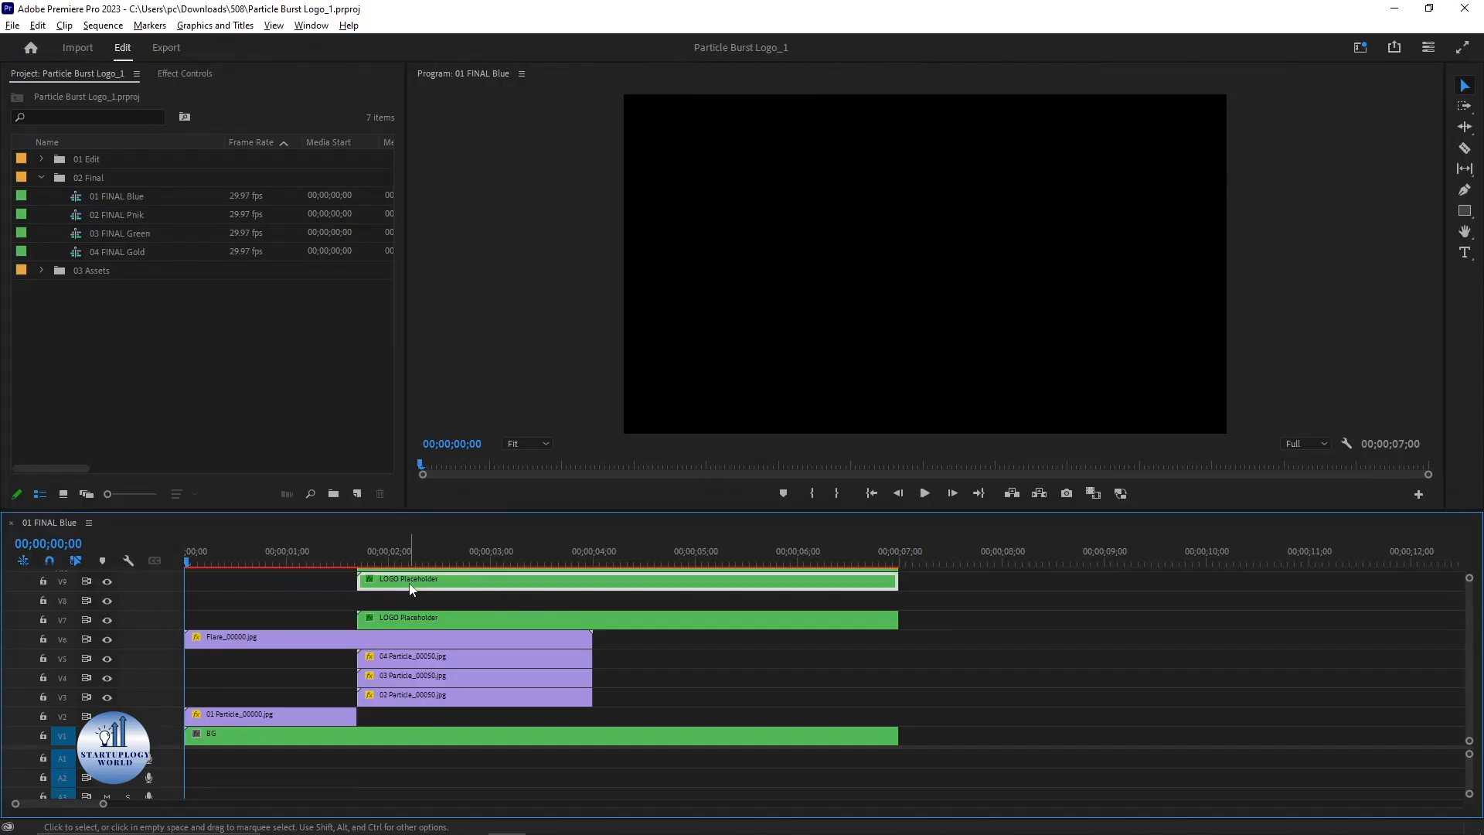
{"action": "left_click", "coordinate": [434, 600]}
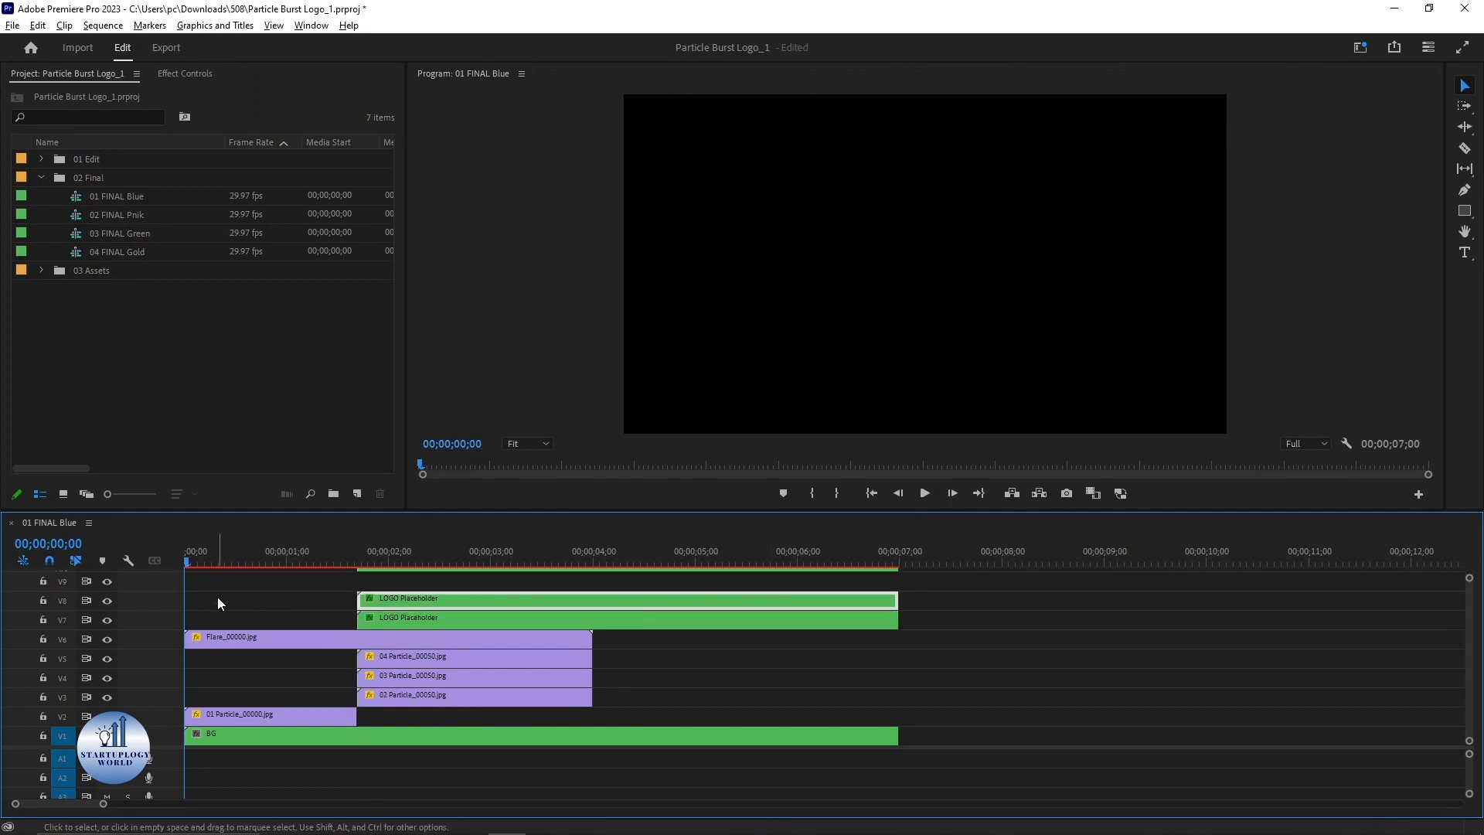
{"action": "scroll", "coordinate": [225, 594], "scroll_direction": "up", "scroll_amount": 3}
{"action": "mouse_move", "coordinate": [492, 619]}
{"action": "left_mouse_down"}
{"action": "mouse_move", "coordinate": [492, 639]}
{"action": "mouse_move", "coordinate": [518, 610]}
{"action": "left_mouse_up"}
{"action": "left_click_drag", "start_coordinate": [846, 593], "coordinate": [847, 610]}
{"action": "scroll", "coordinate": [466, 628], "scroll_direction": "down", "scroll_amount": 3}
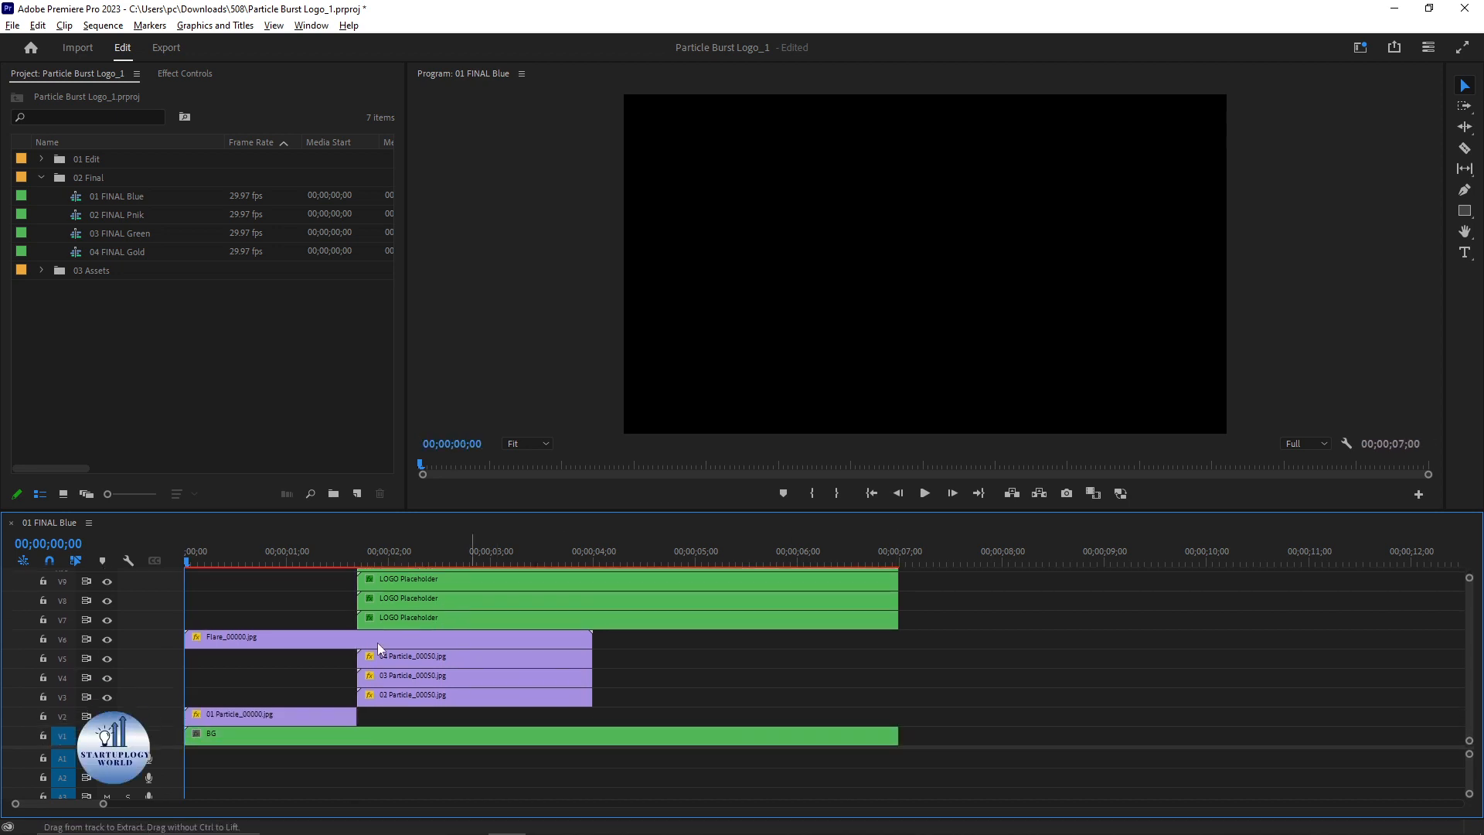
{"action": "mouse_move", "coordinate": [205, 560]}
{"action": "left_mouse_down"}
{"action": "mouse_move", "coordinate": [382, 562]}
{"action": "mouse_move", "coordinate": [186, 561]}
{"action": "left_mouse_up"}
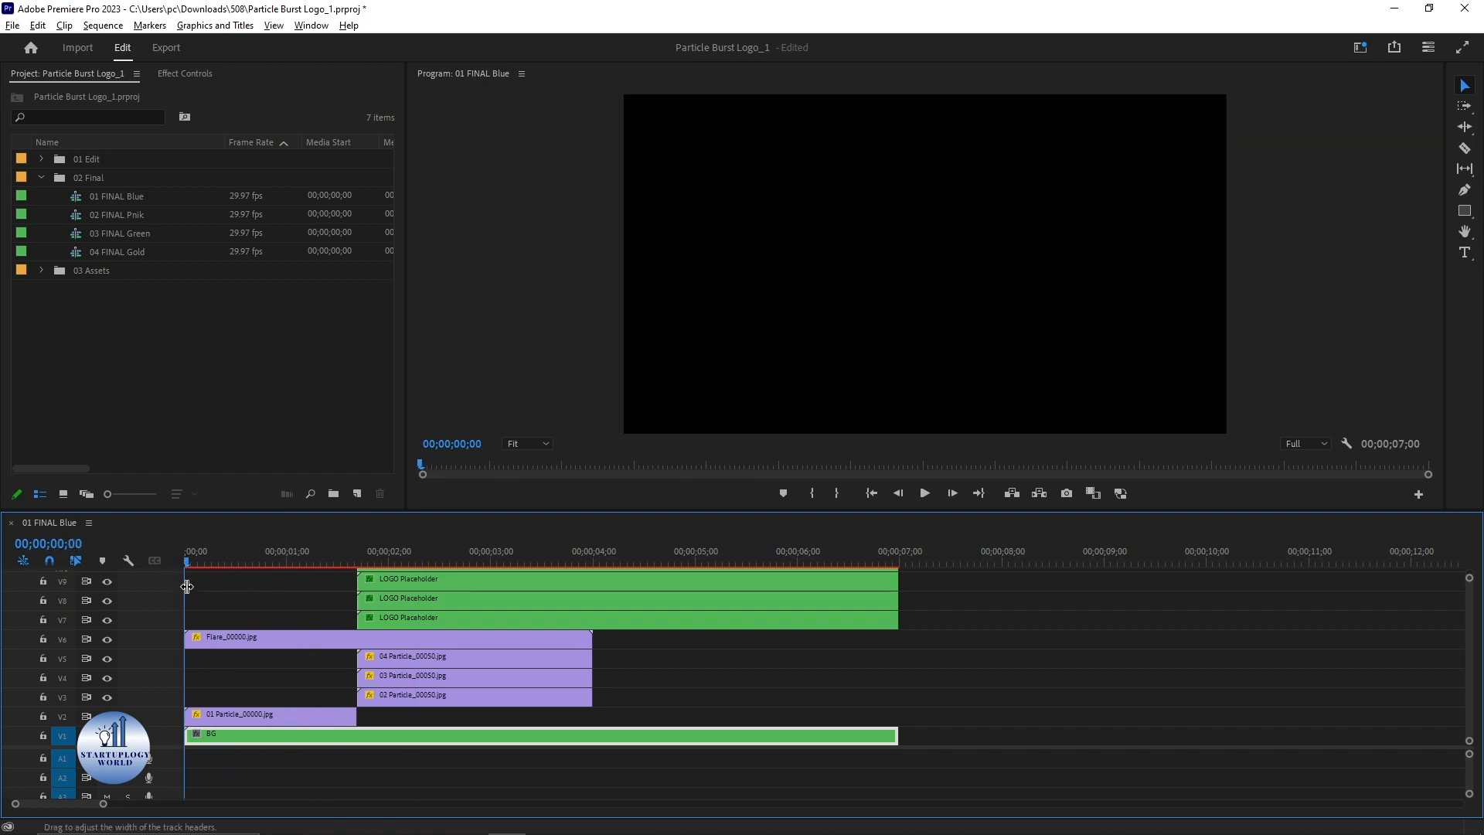
{"action": "left_click", "coordinate": [278, 584]}
Look through the contents of the 01 Edit, 02 Final and 03 Assets bins, leaving all three collapsed
{"action": "left_click", "coordinate": [42, 177]}
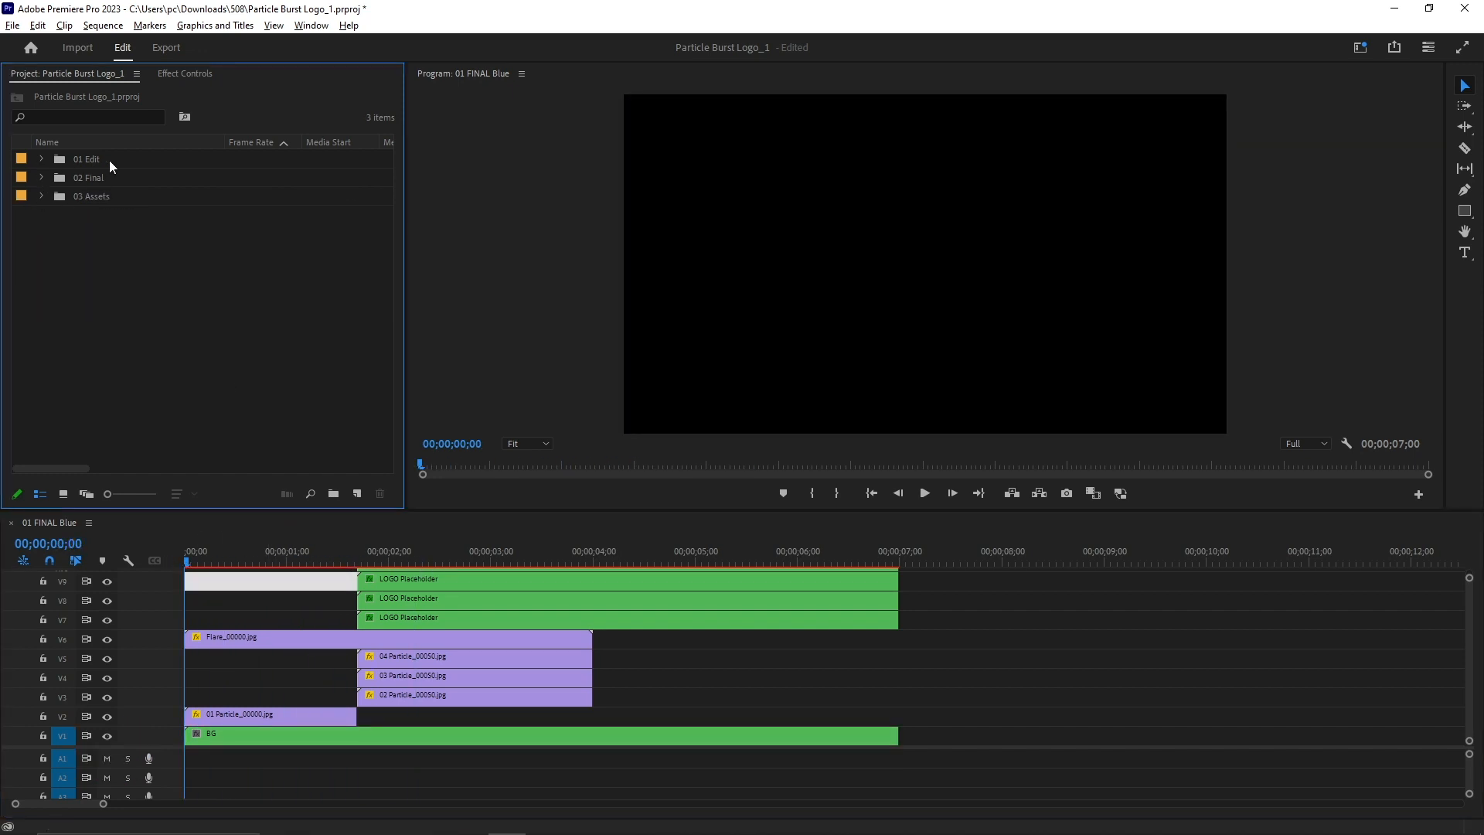
{"action": "left_click", "coordinate": [109, 160]}
{"action": "left_click", "coordinate": [43, 158]}
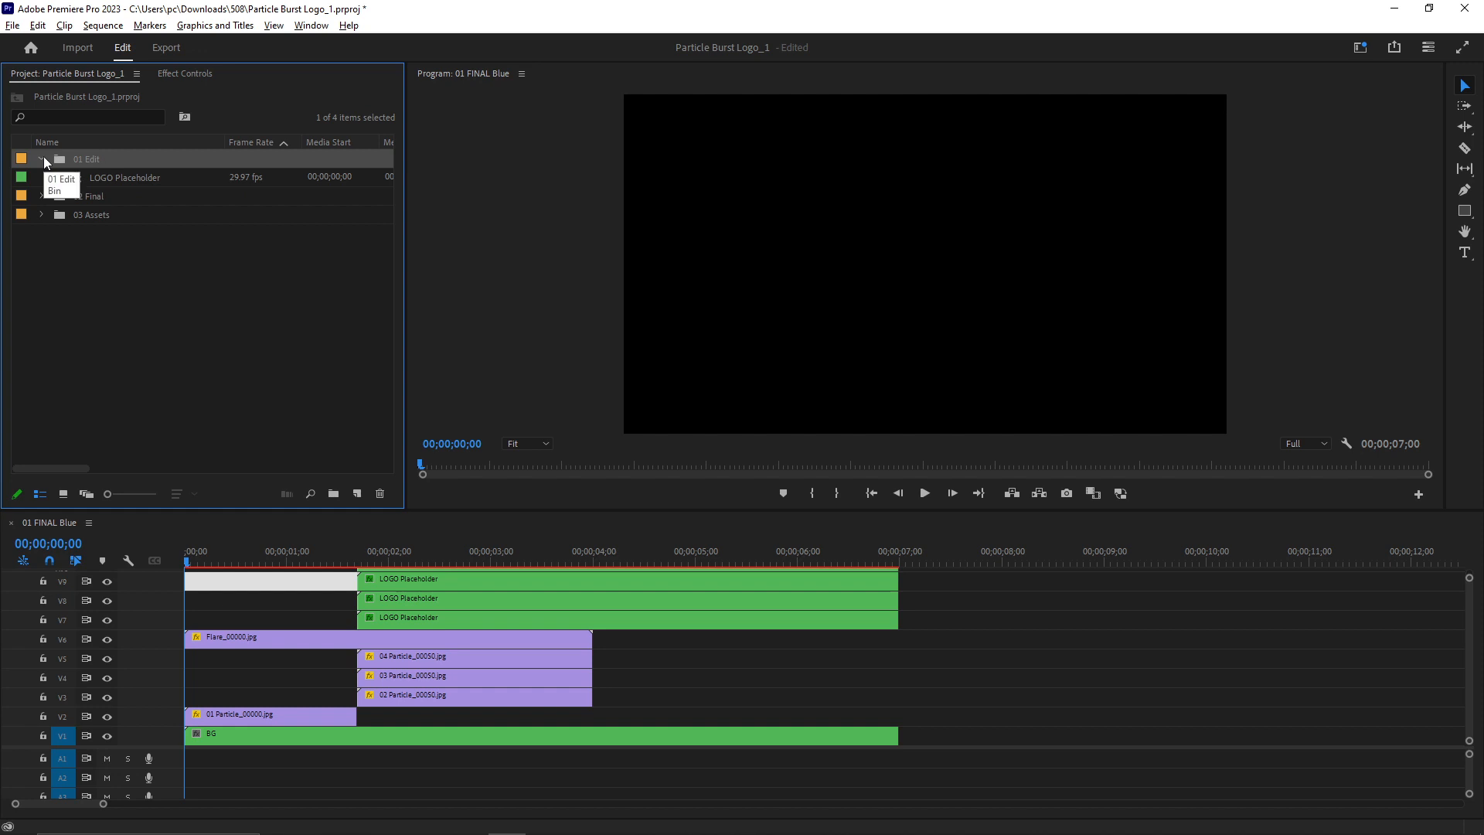
{"action": "left_click", "coordinate": [43, 159]}
{"action": "left_click", "coordinate": [42, 178]}
{"action": "left_click", "coordinate": [40, 177]}
{"action": "left_click", "coordinate": [40, 194]}
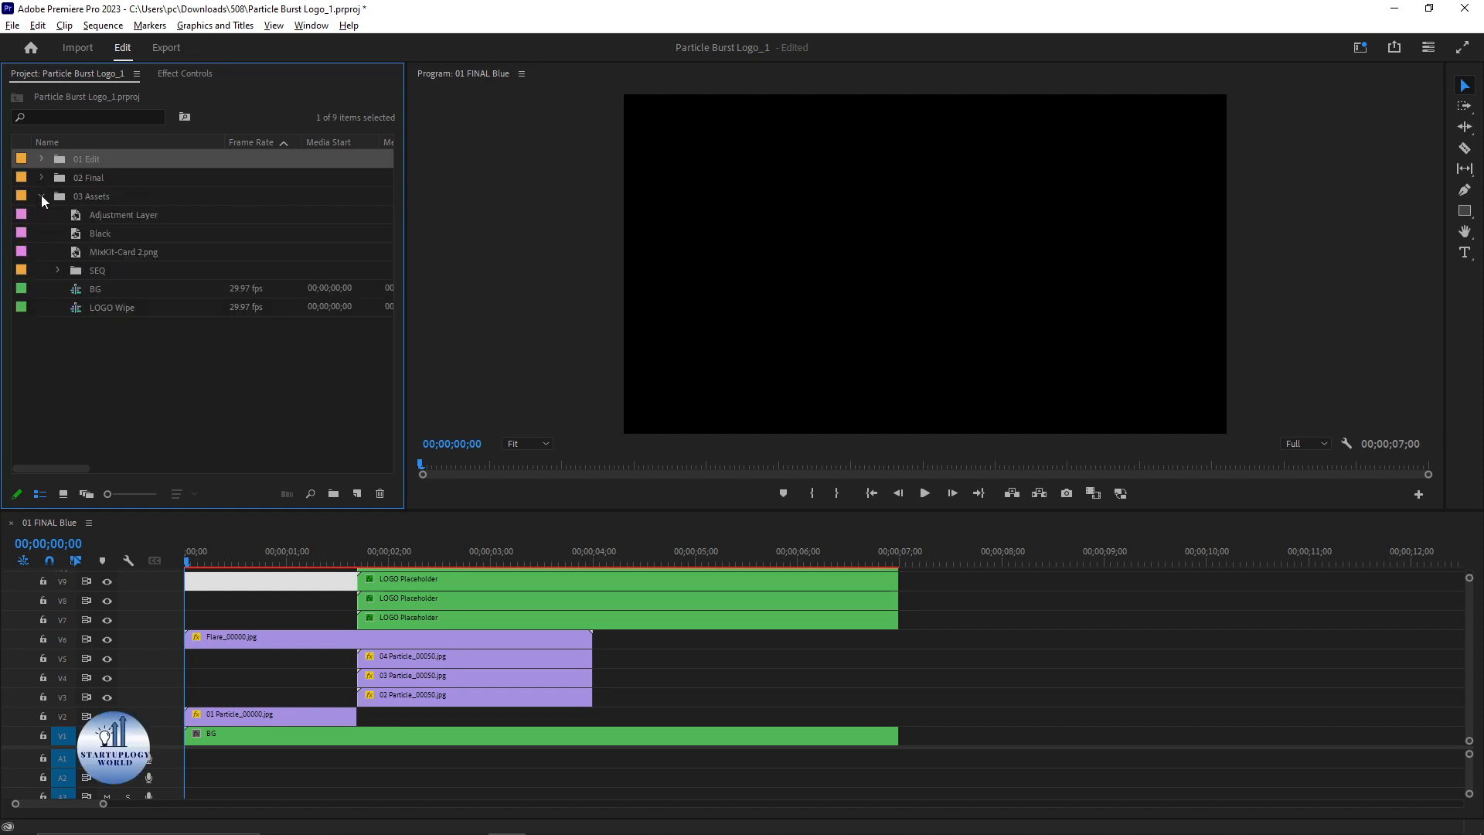
{"action": "left_click", "coordinate": [40, 194]}
View the export settings for the 01 FINAL Blue sequence and return to the editing workspace
{"action": "left_click_drag", "start_coordinate": [232, 570], "coordinate": [194, 556]}
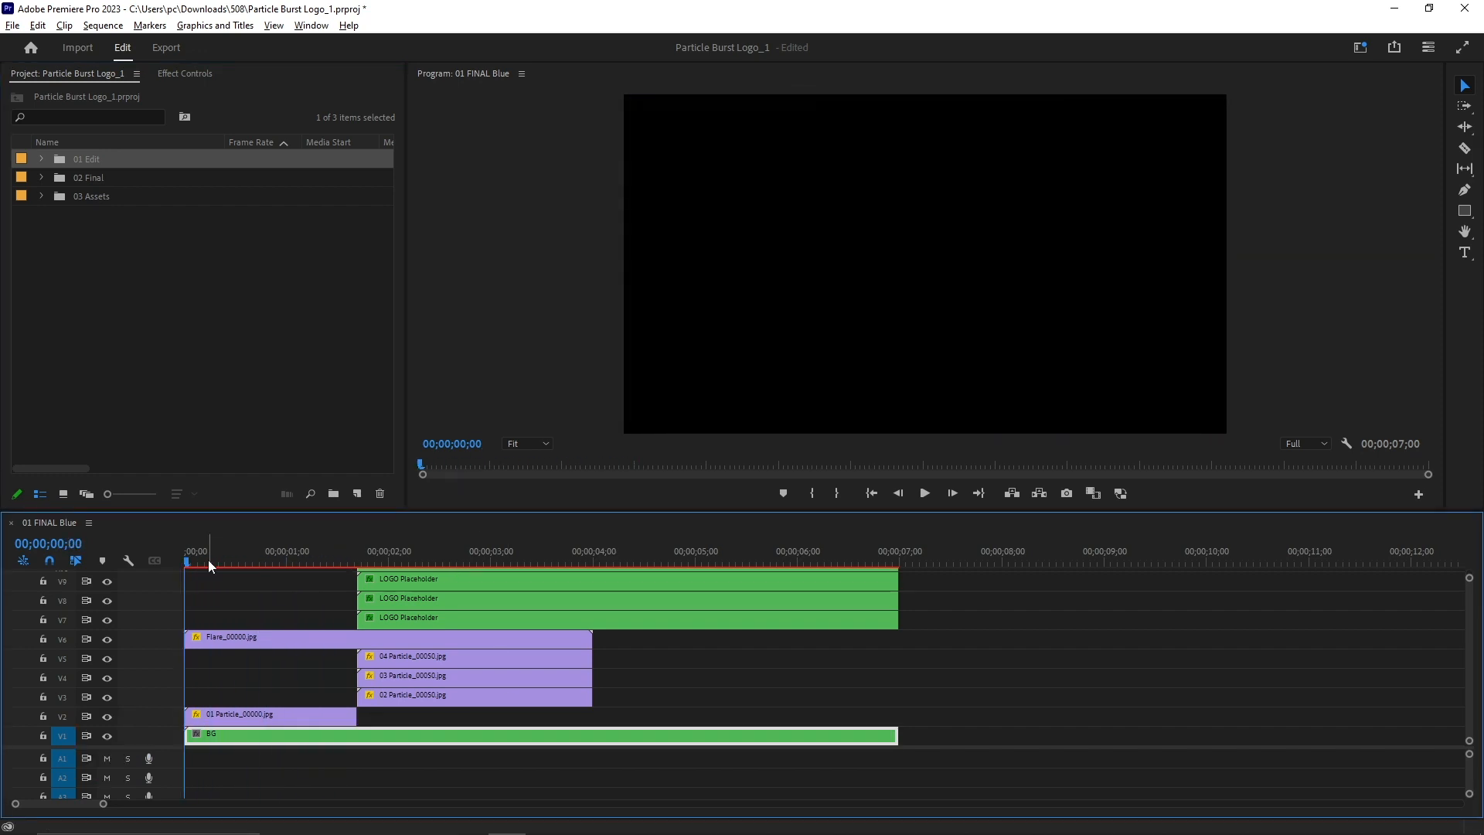
{"action": "left_click", "coordinate": [160, 51]}
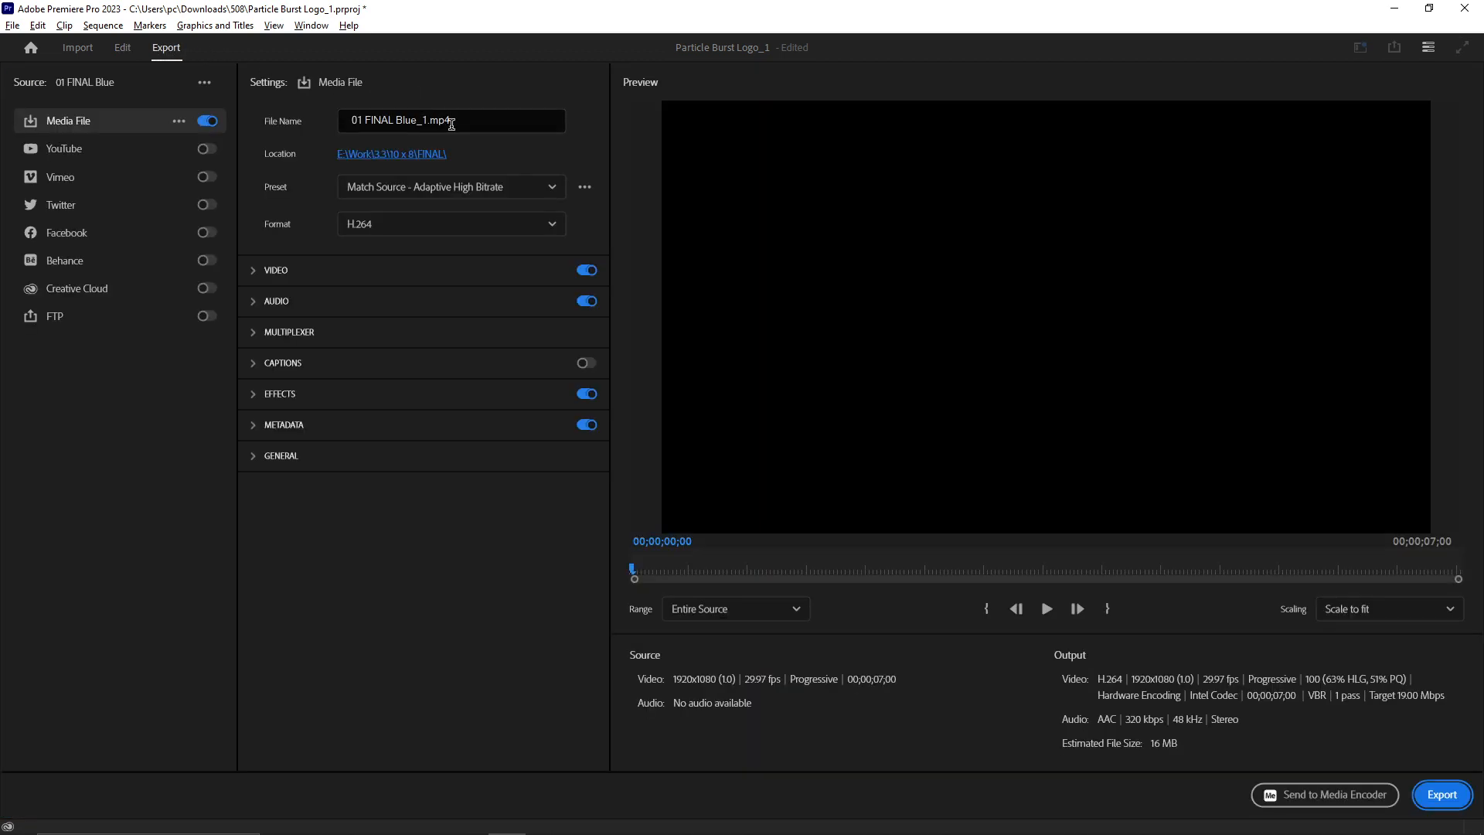
{"action": "left_click", "coordinate": [122, 49]}
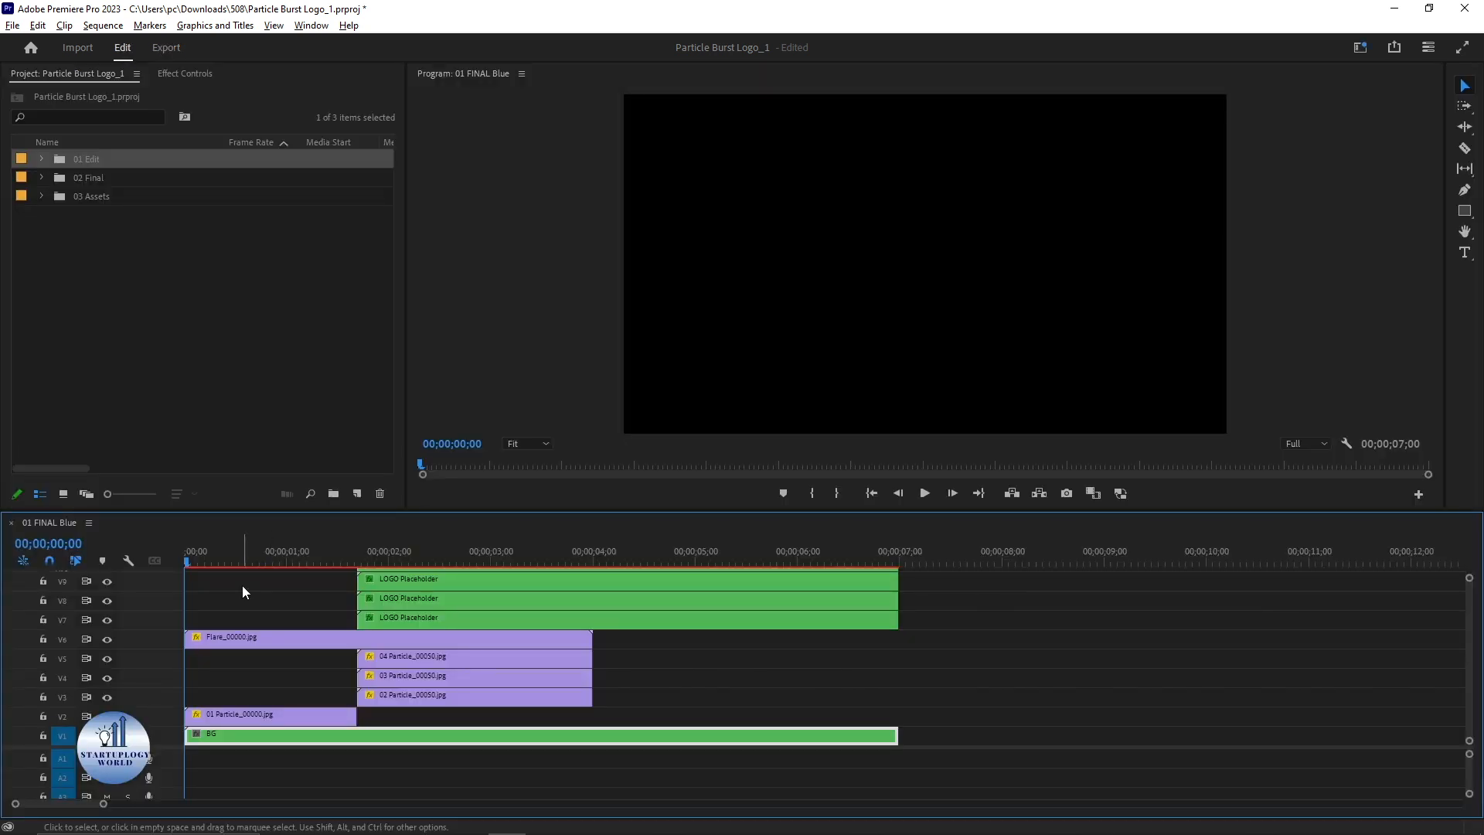
Reveal the open 01 FINAL Blue sequence in the project's bins
{"action": "right_click", "coordinate": [59, 525]}
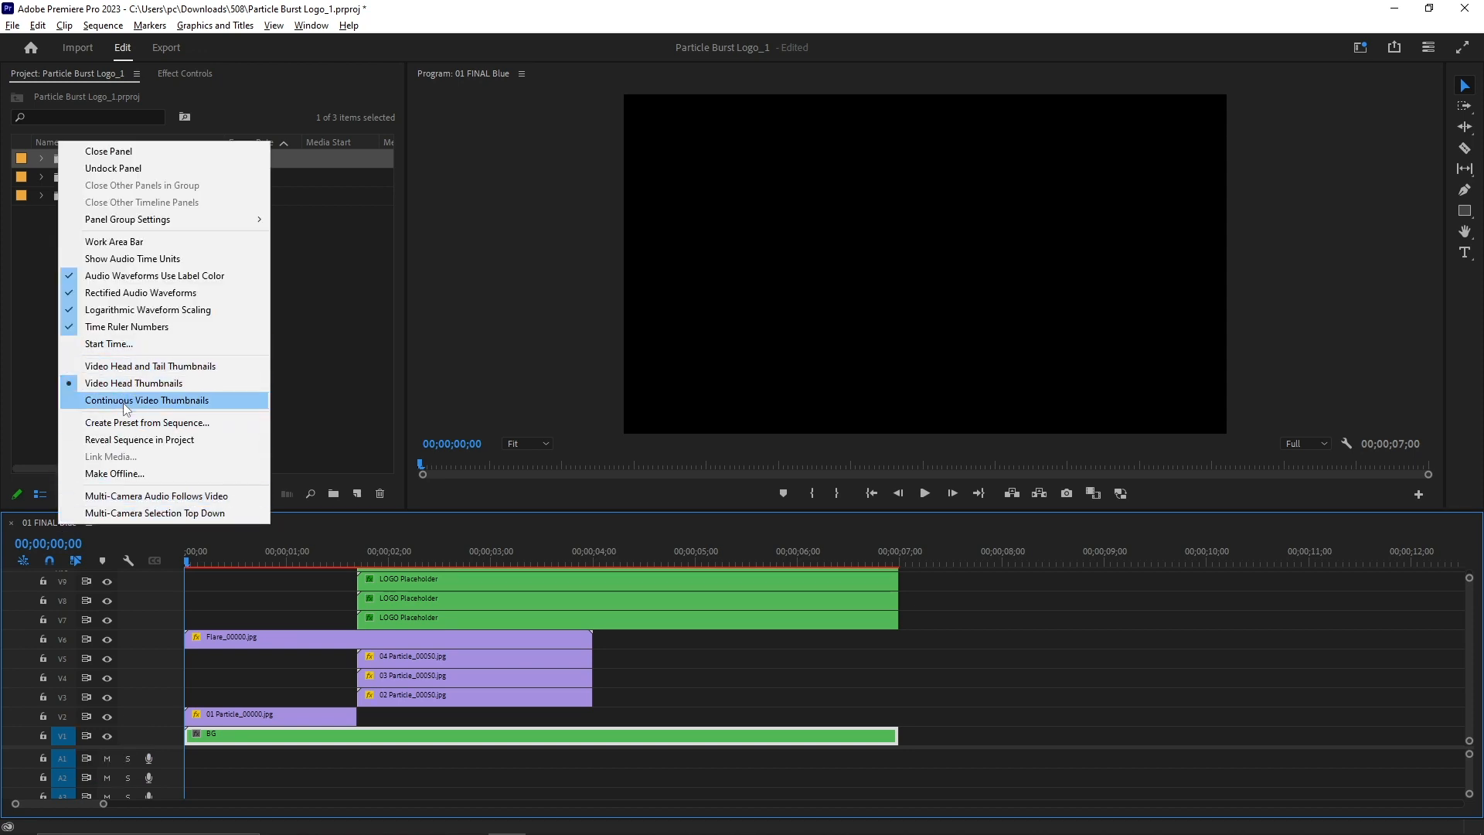
{"action": "left_click", "coordinate": [144, 439]}
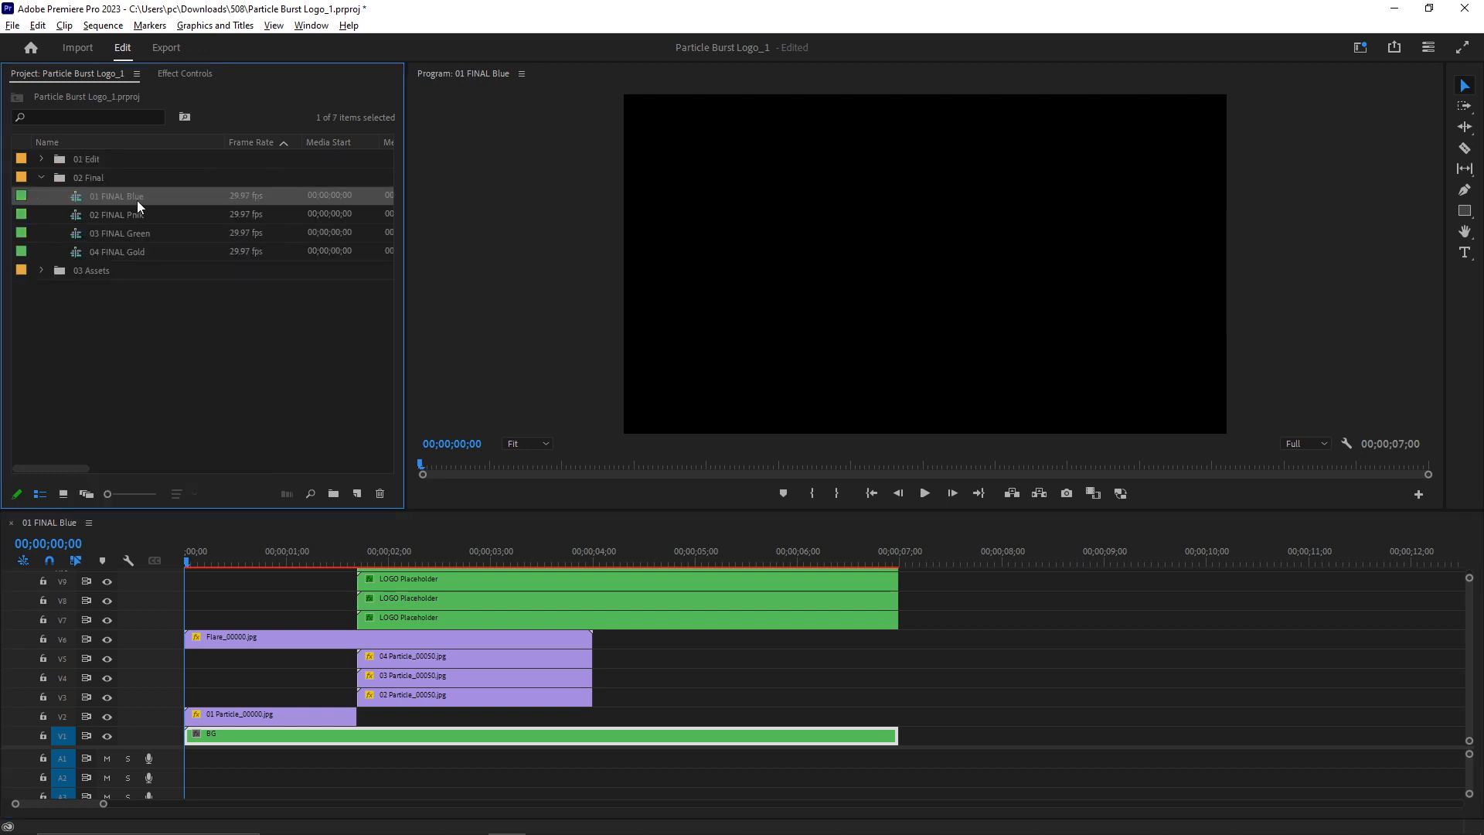
Open the Project Manager and set the resulting project to Collect Files and Copy to New Location
{"action": "left_click", "coordinate": [12, 25]}
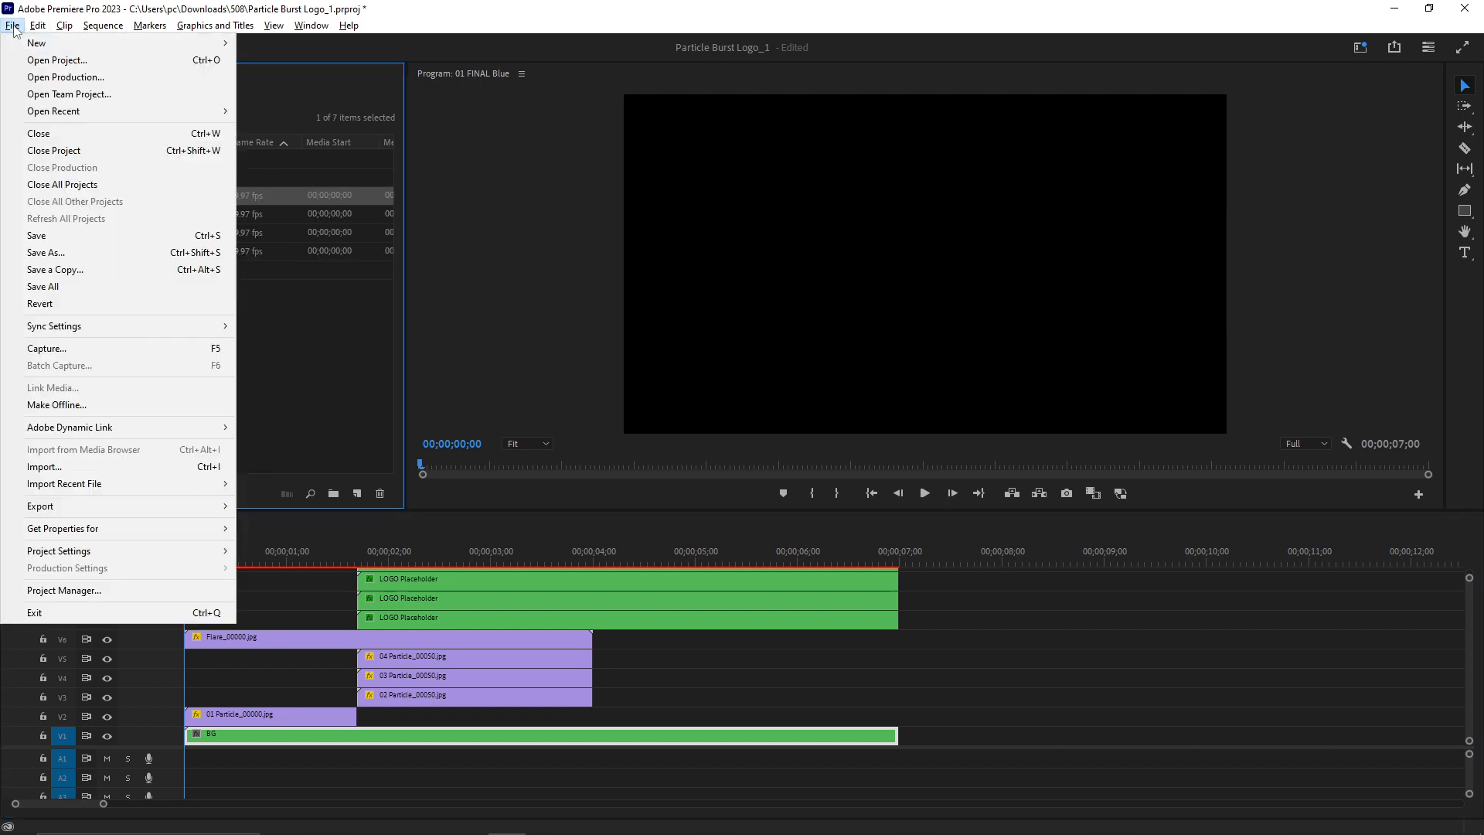
{"action": "left_click", "coordinate": [66, 591]}
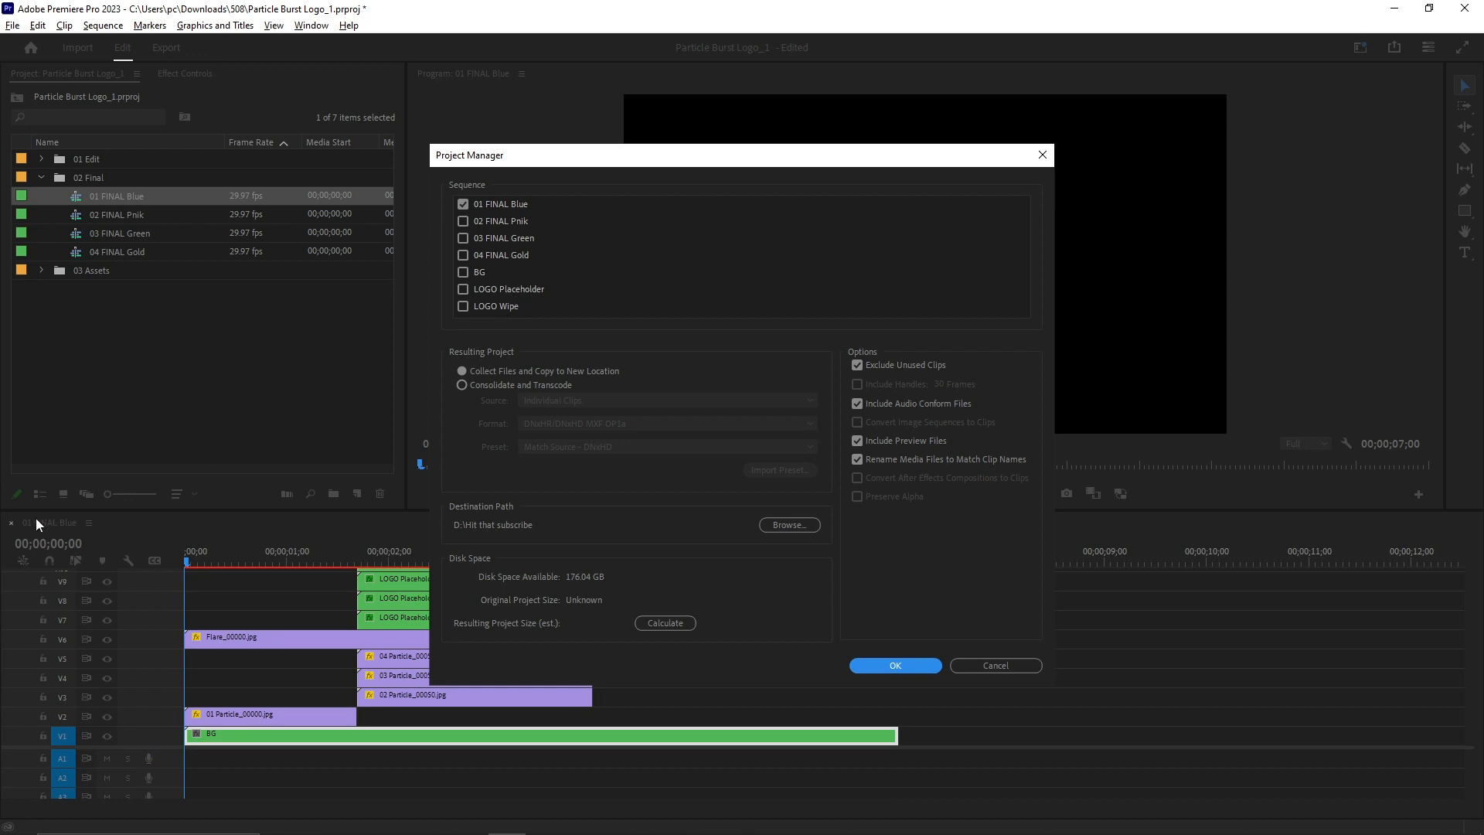
{"action": "left_click", "coordinate": [462, 386]}
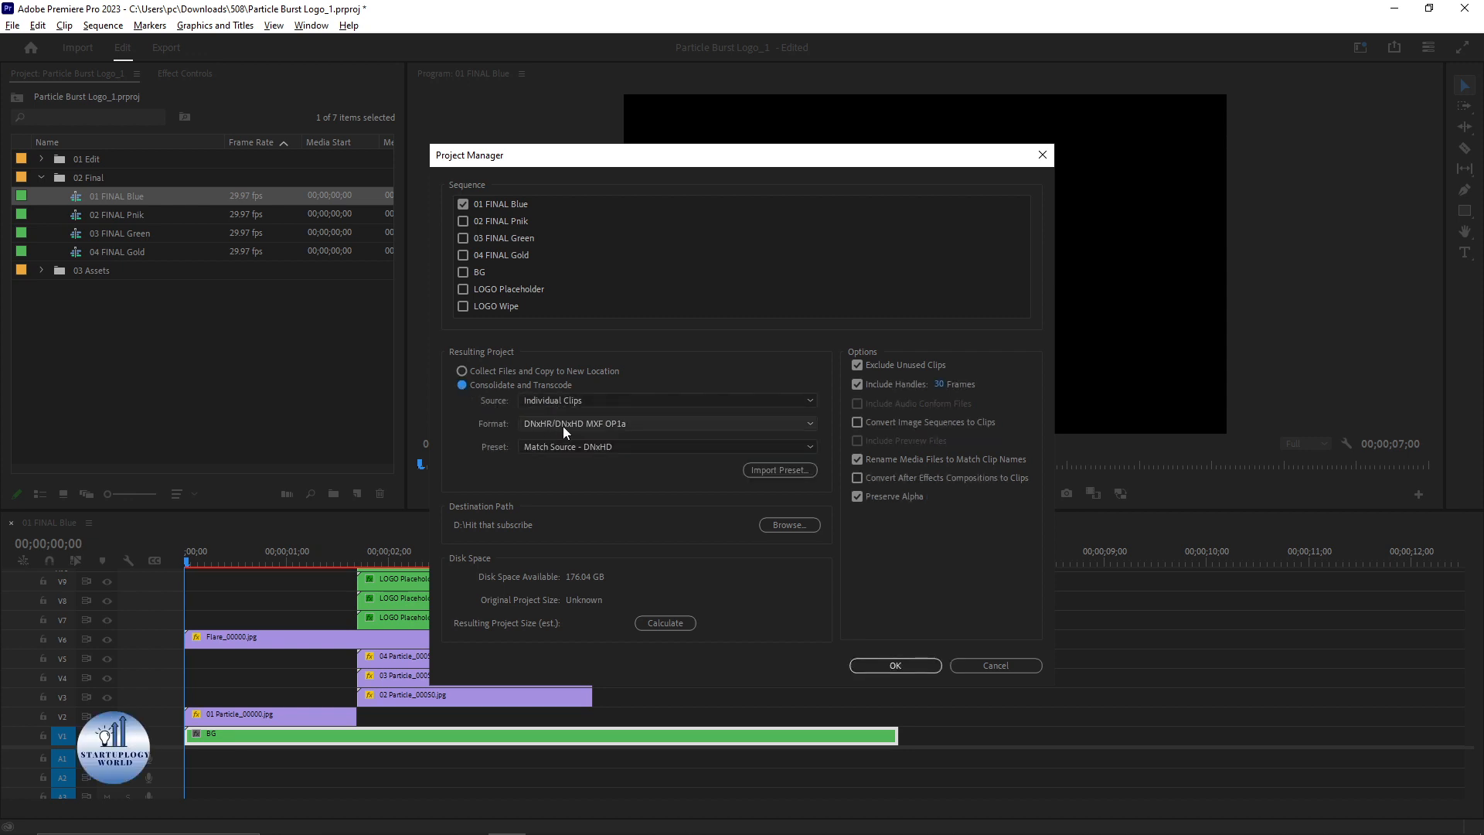
{"action": "left_click", "coordinate": [461, 371]}
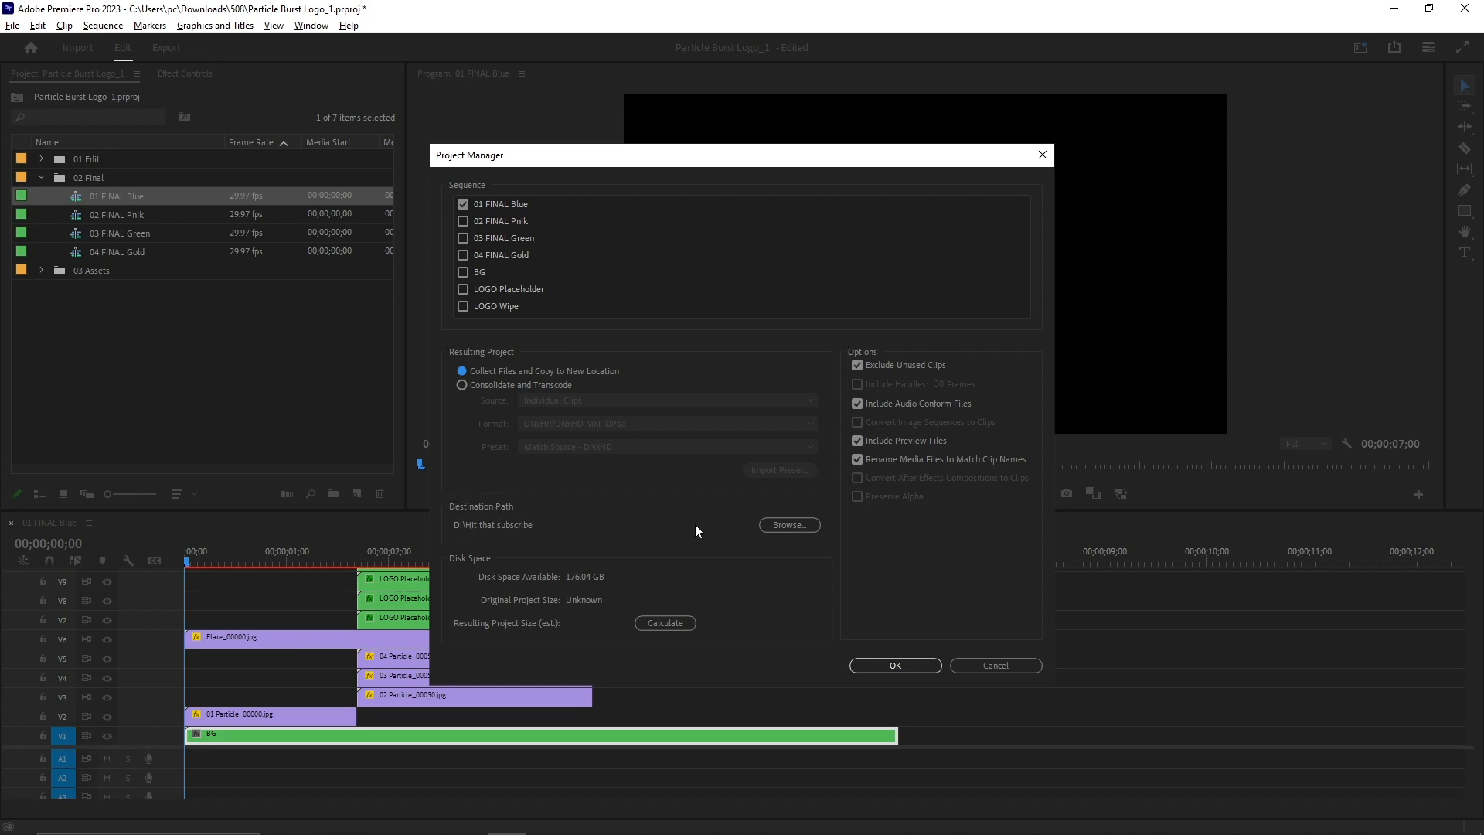
Create a folder named "Hit that subscribe a" on drive D: and choose it as the resulting project's destination path
{"action": "left_click", "coordinate": [765, 526]}
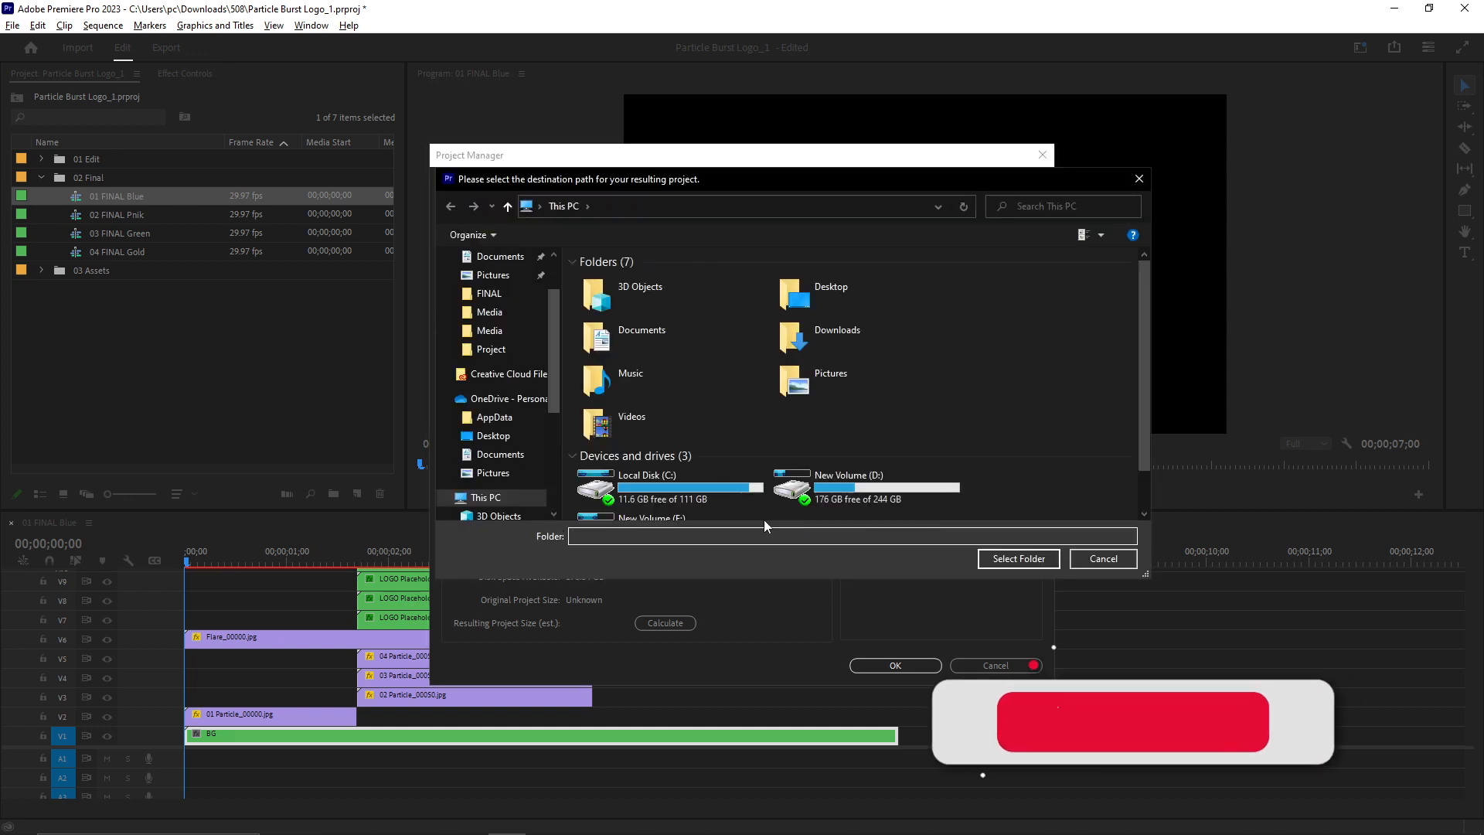
{"action": "double_click", "coordinate": [821, 499]}
{"action": "scroll", "coordinate": [851, 479], "scroll_direction": "down", "scroll_amount": 5}
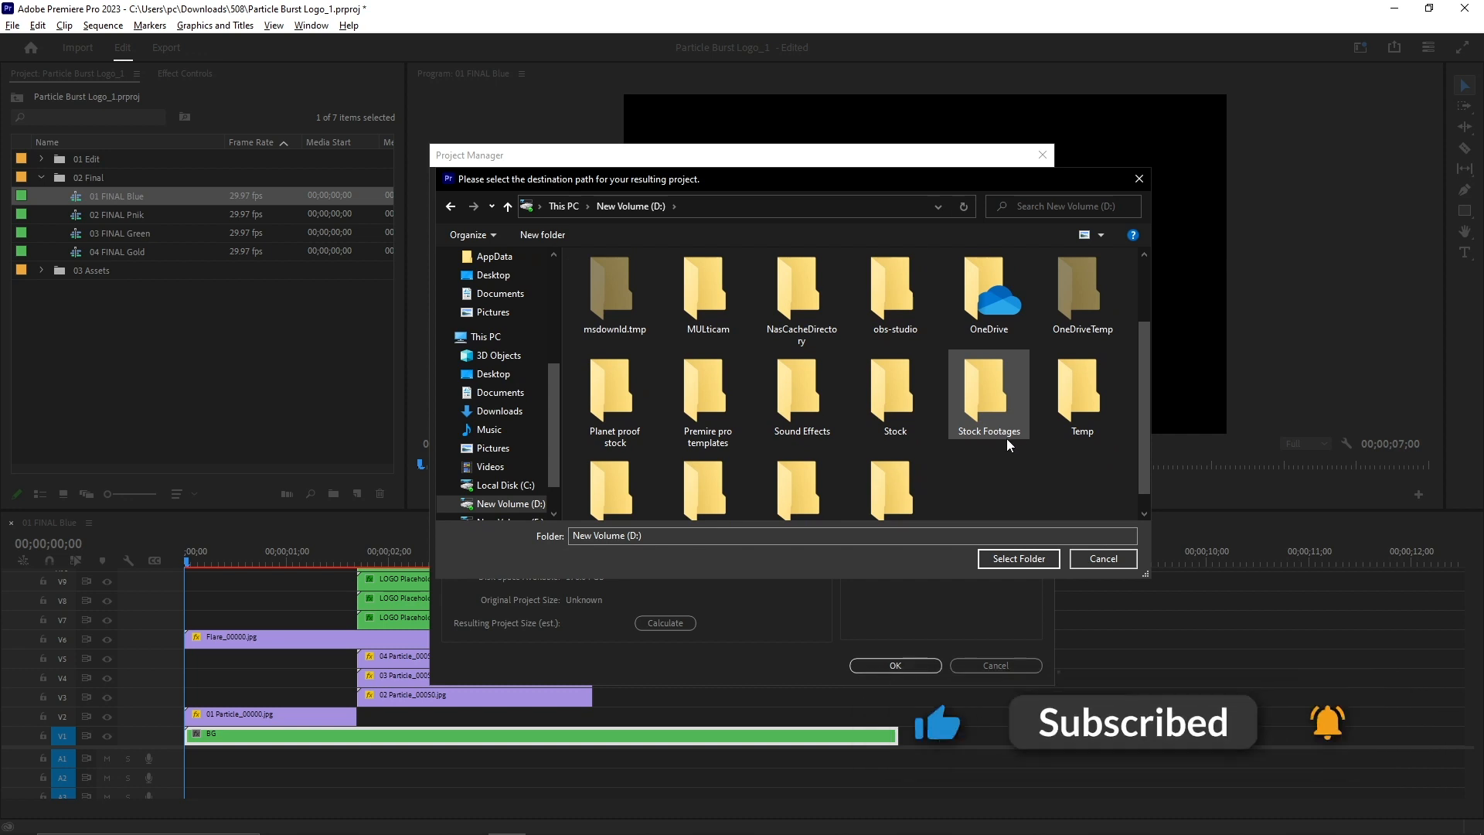
{"action": "right_click", "coordinate": [1001, 462]}
{"action": "mouse_move", "coordinate": [1059, 624]}
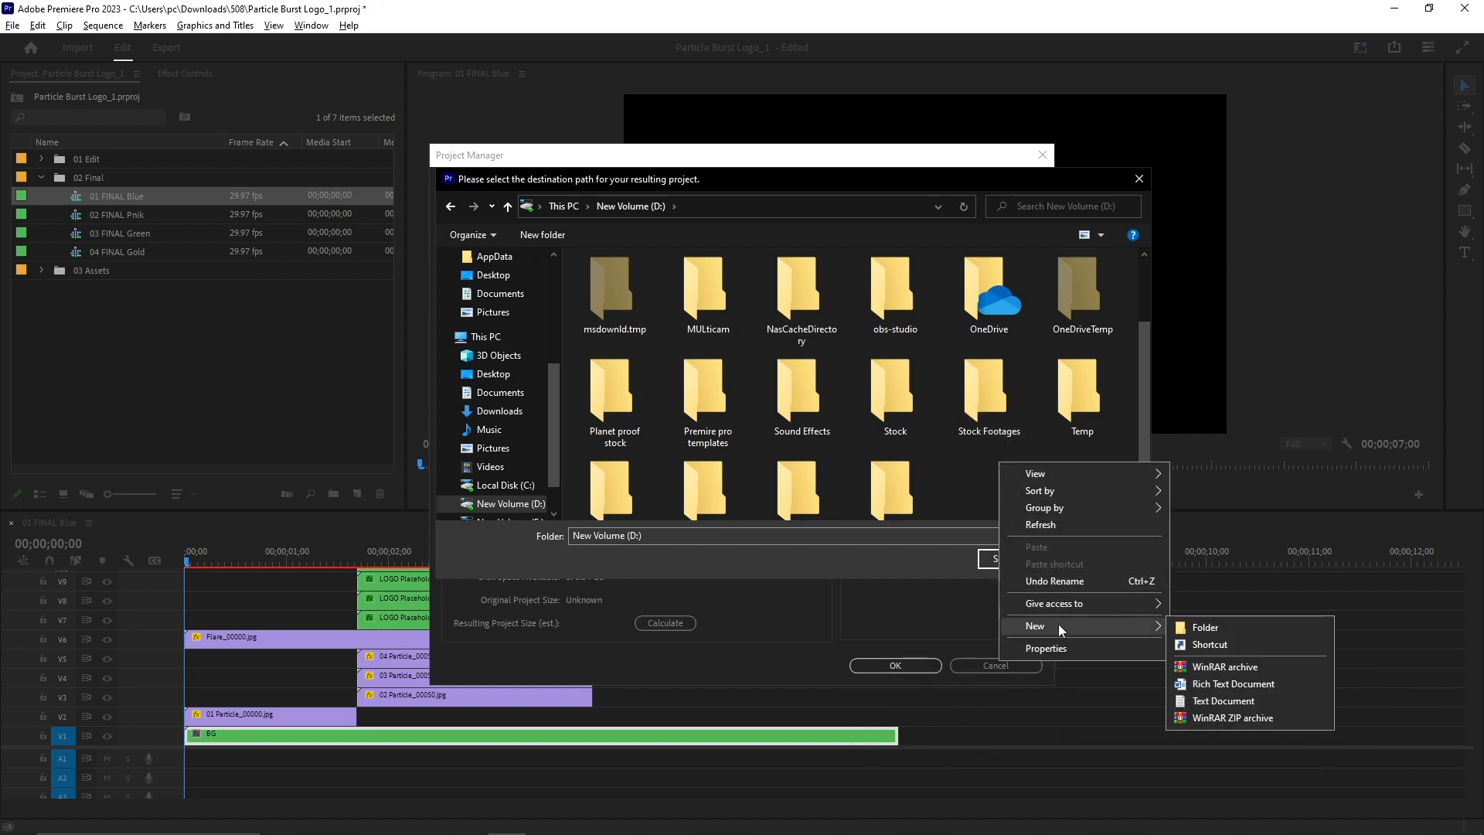
{"action": "left_click", "coordinate": [1196, 630]}
{"action": "type", "text": "Hit that subscribe"}
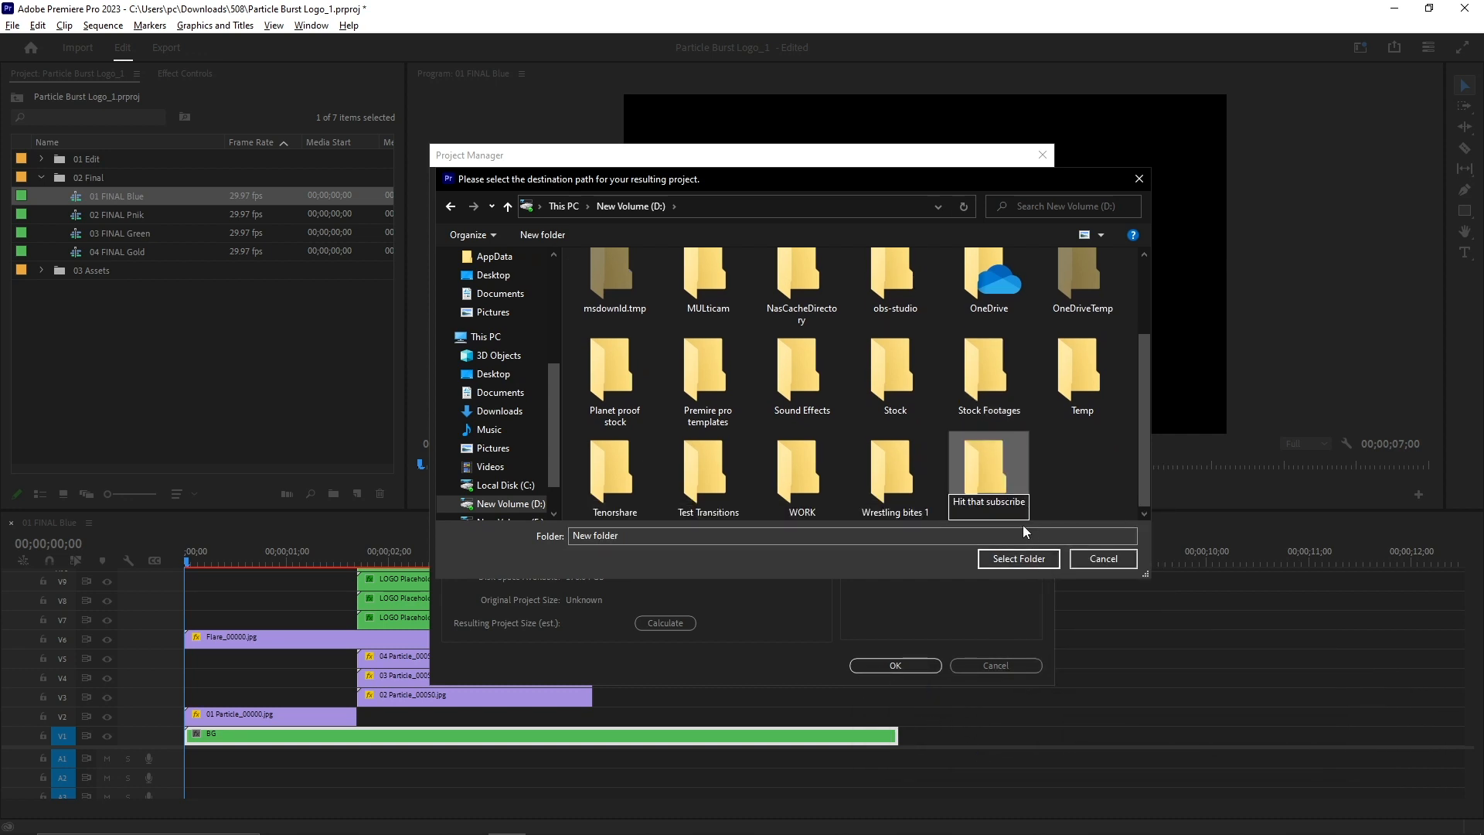
{"action": "type", "text": " a"}
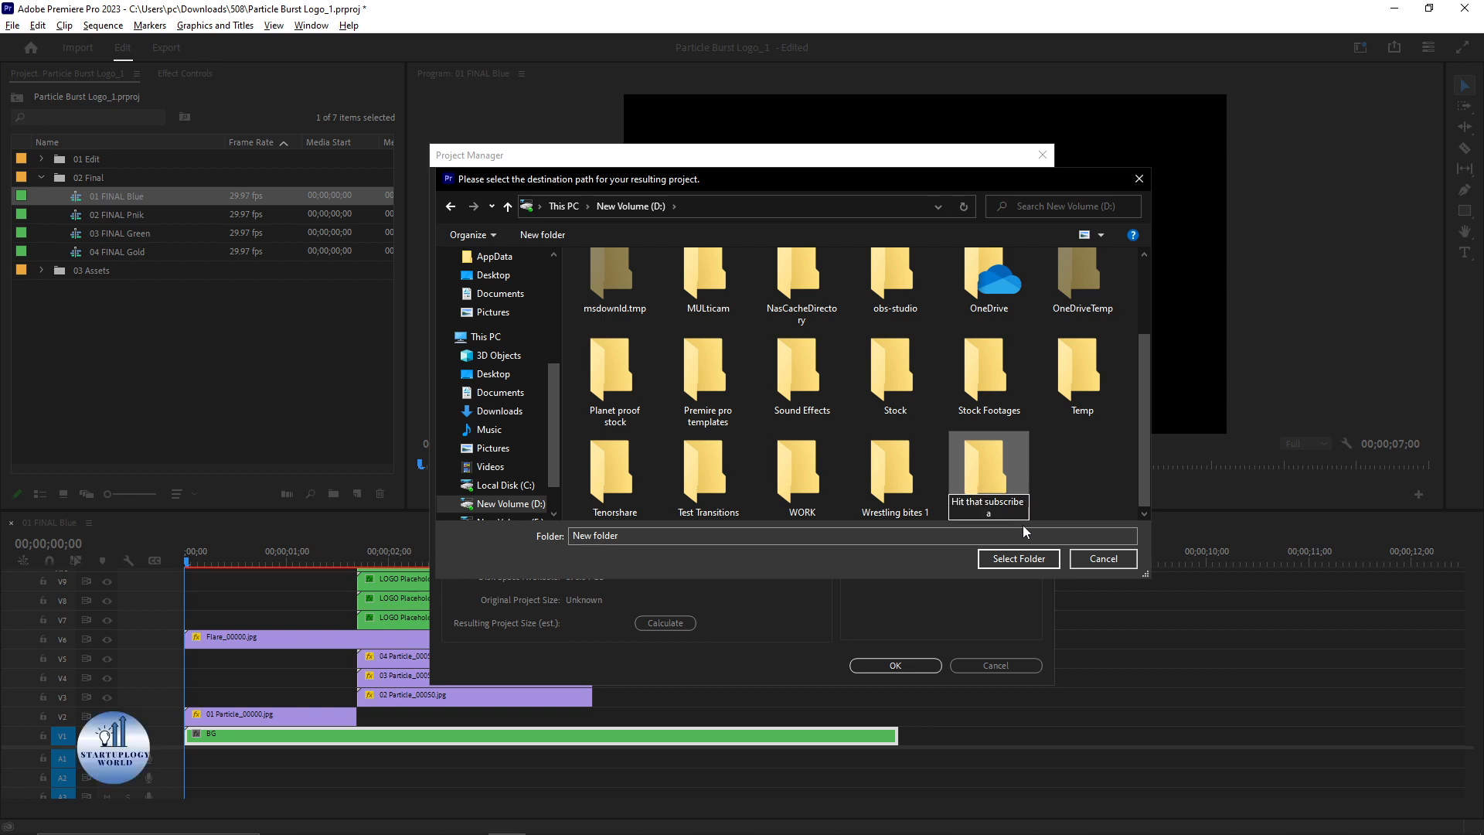
{"action": "key", "text": "Return"}
{"action": "left_click", "coordinate": [1005, 559]}
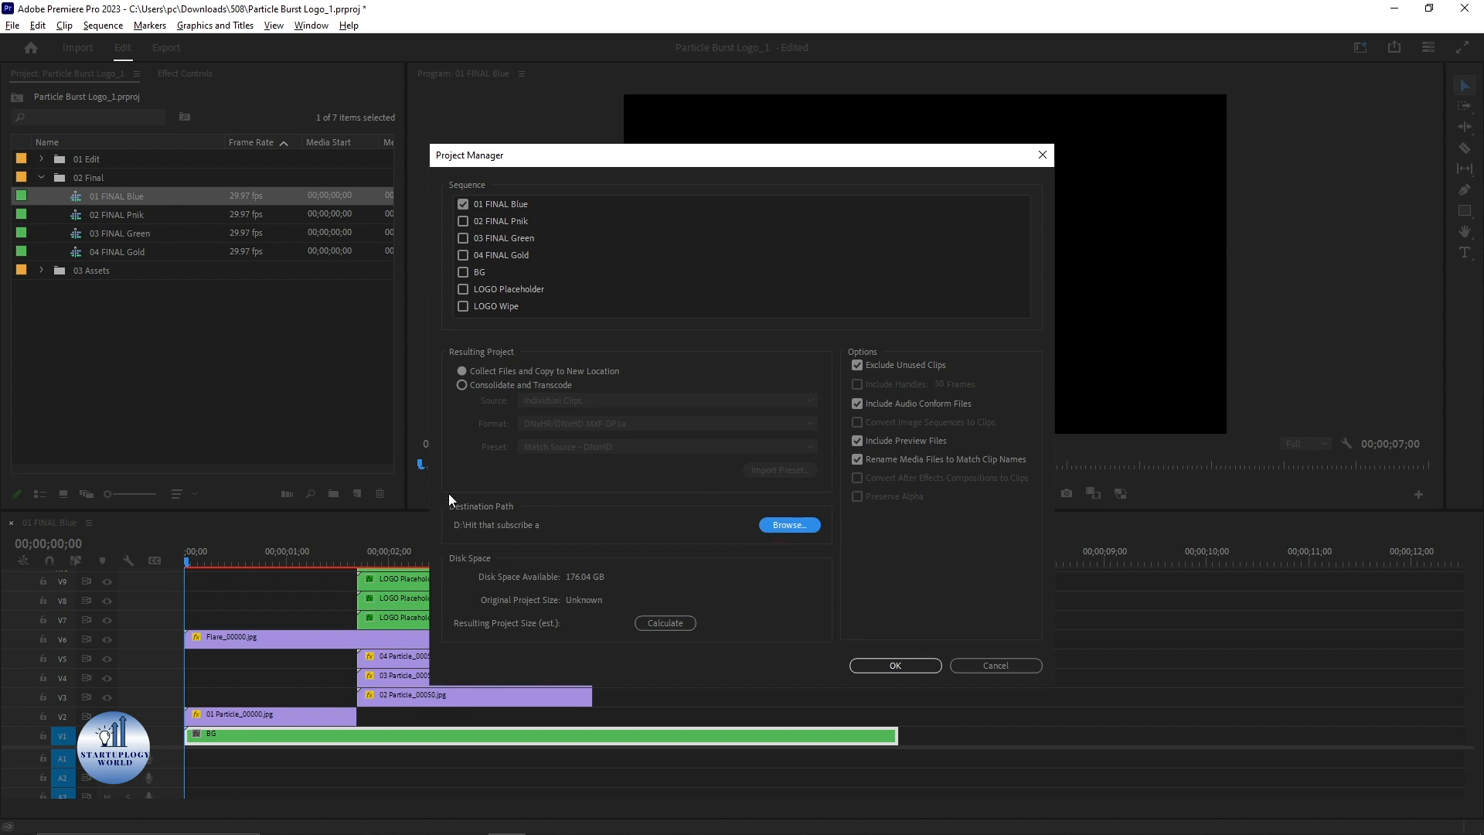
Collect the project files into the destination folder, agreeing to save the project first
{"action": "left_click", "coordinate": [906, 670]}
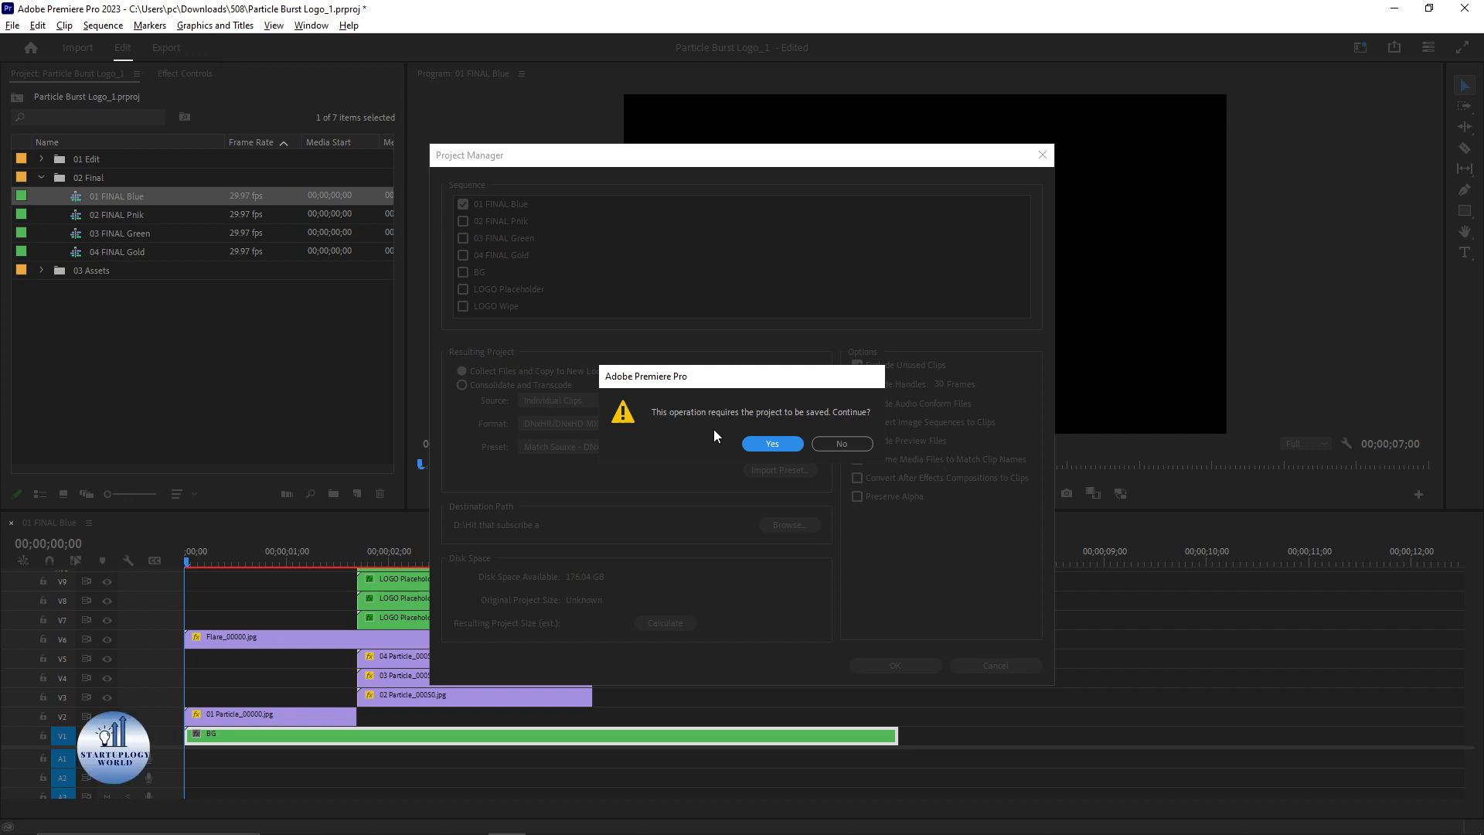
{"action": "left_click", "coordinate": [772, 446]}
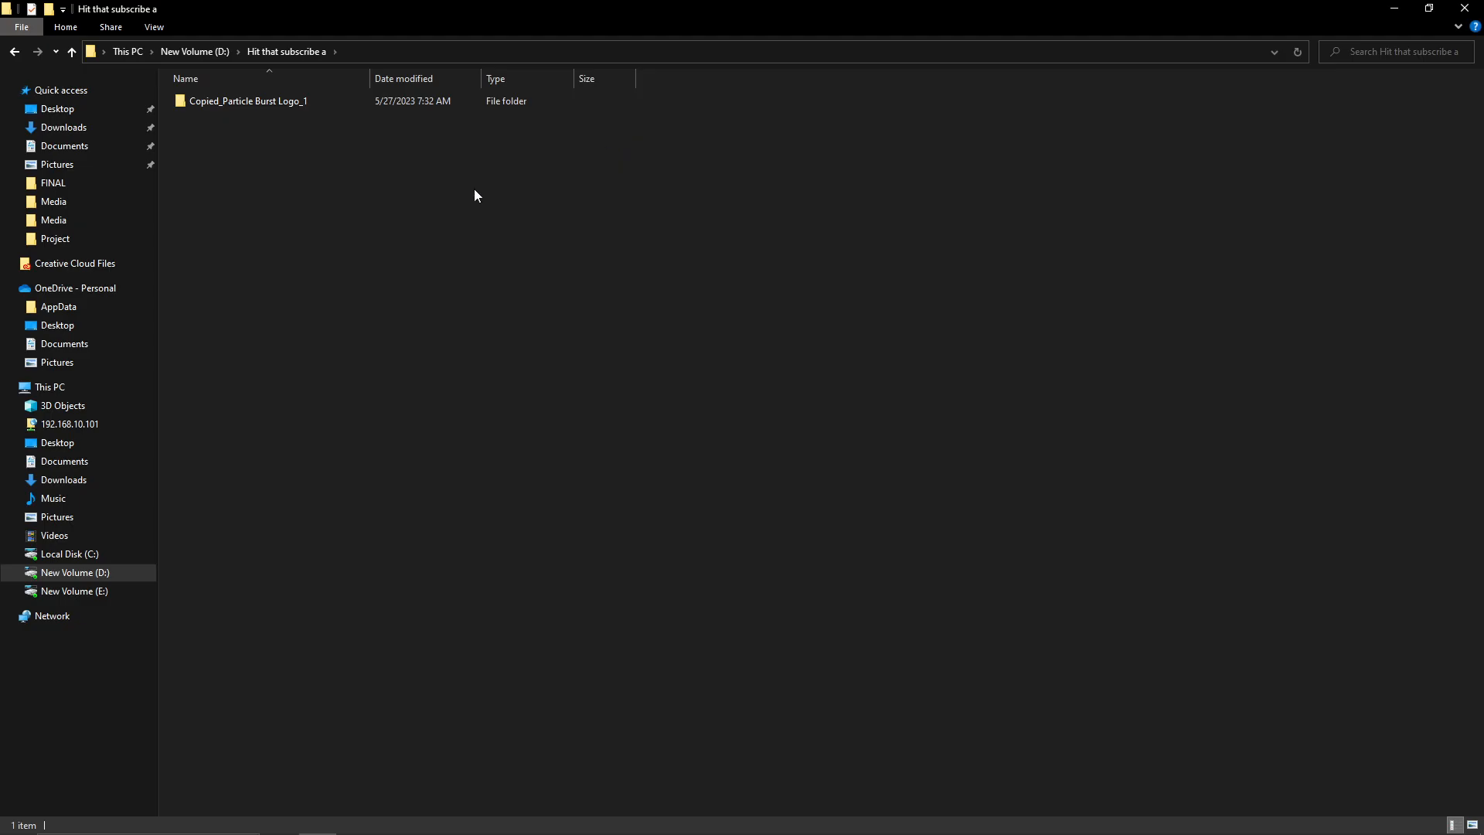
In File Explorer, open Particle Burst Logo_1.prproj from the Copied_Particle Burst Logo_1 folder
{"action": "left_click_drag", "start_coordinate": [220, 132], "coordinate": [276, 93]}
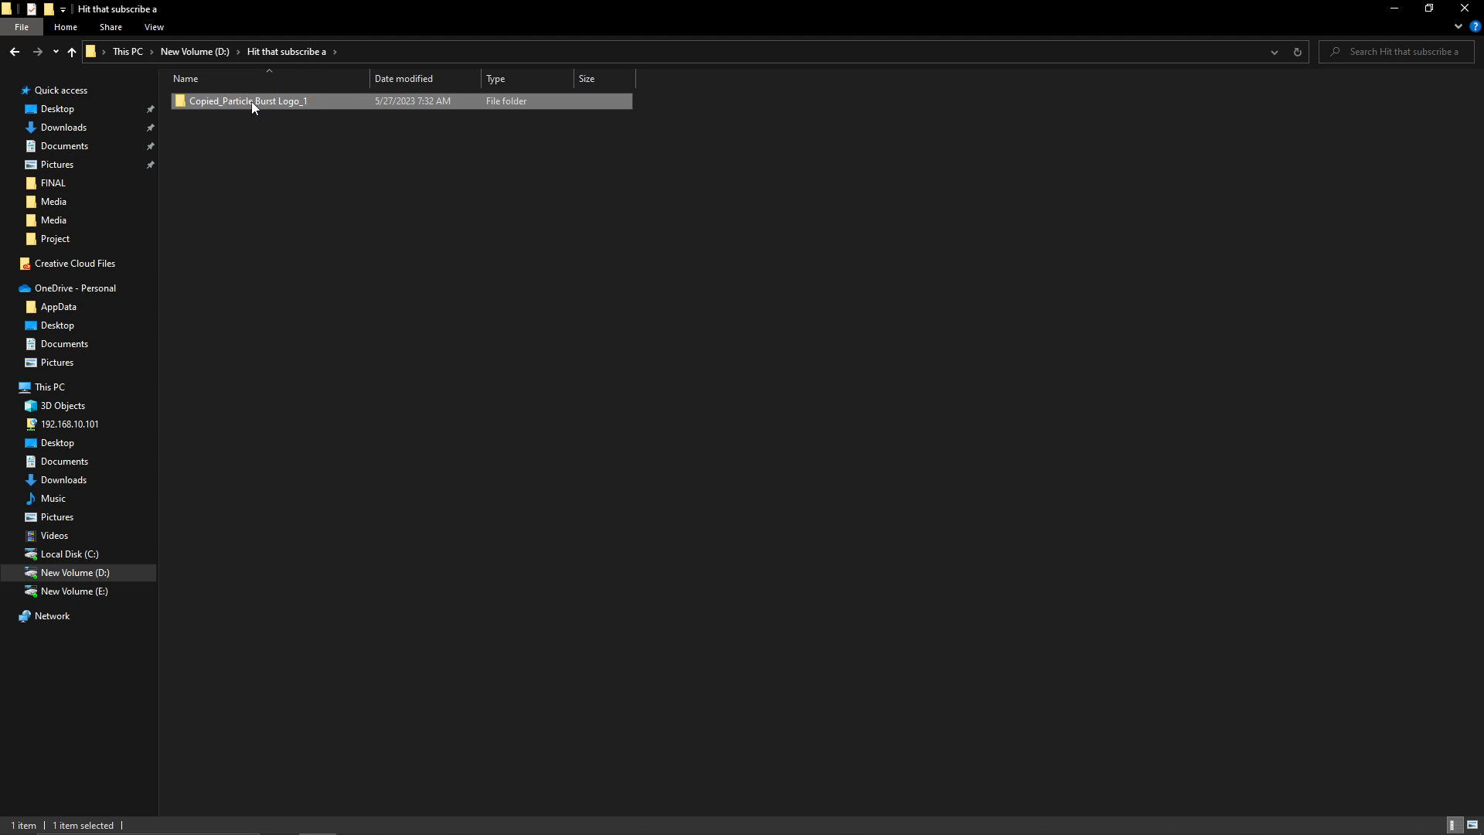
{"action": "double_click", "coordinate": [252, 100]}
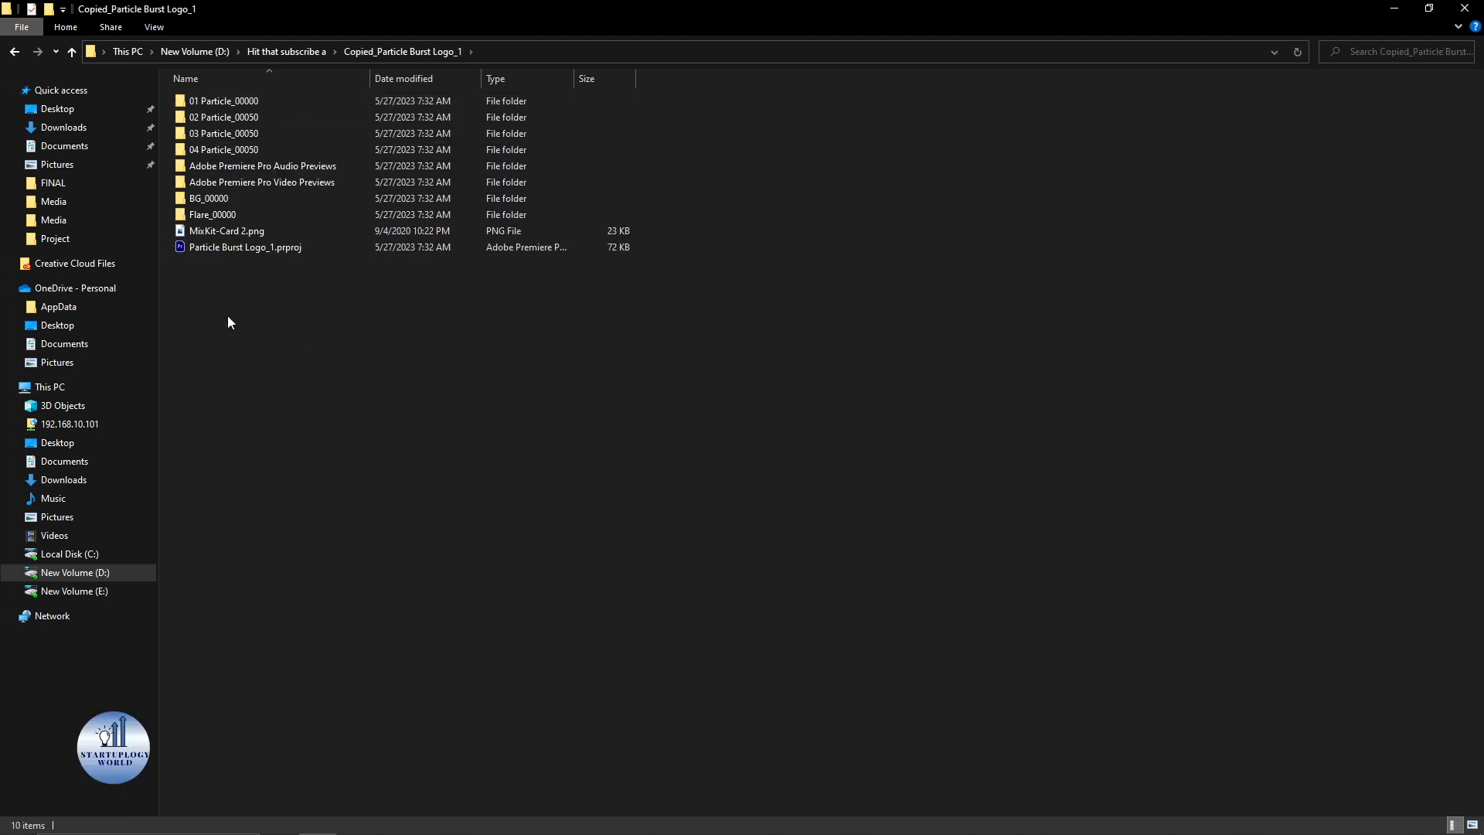
{"action": "mouse_move", "coordinate": [221, 313]}
{"action": "left_mouse_down"}
{"action": "mouse_move", "coordinate": [312, 103]}
{"action": "mouse_move", "coordinate": [317, 270]}
{"action": "mouse_move", "coordinate": [376, 158]}
{"action": "mouse_move", "coordinate": [223, 303]}
{"action": "left_mouse_up"}
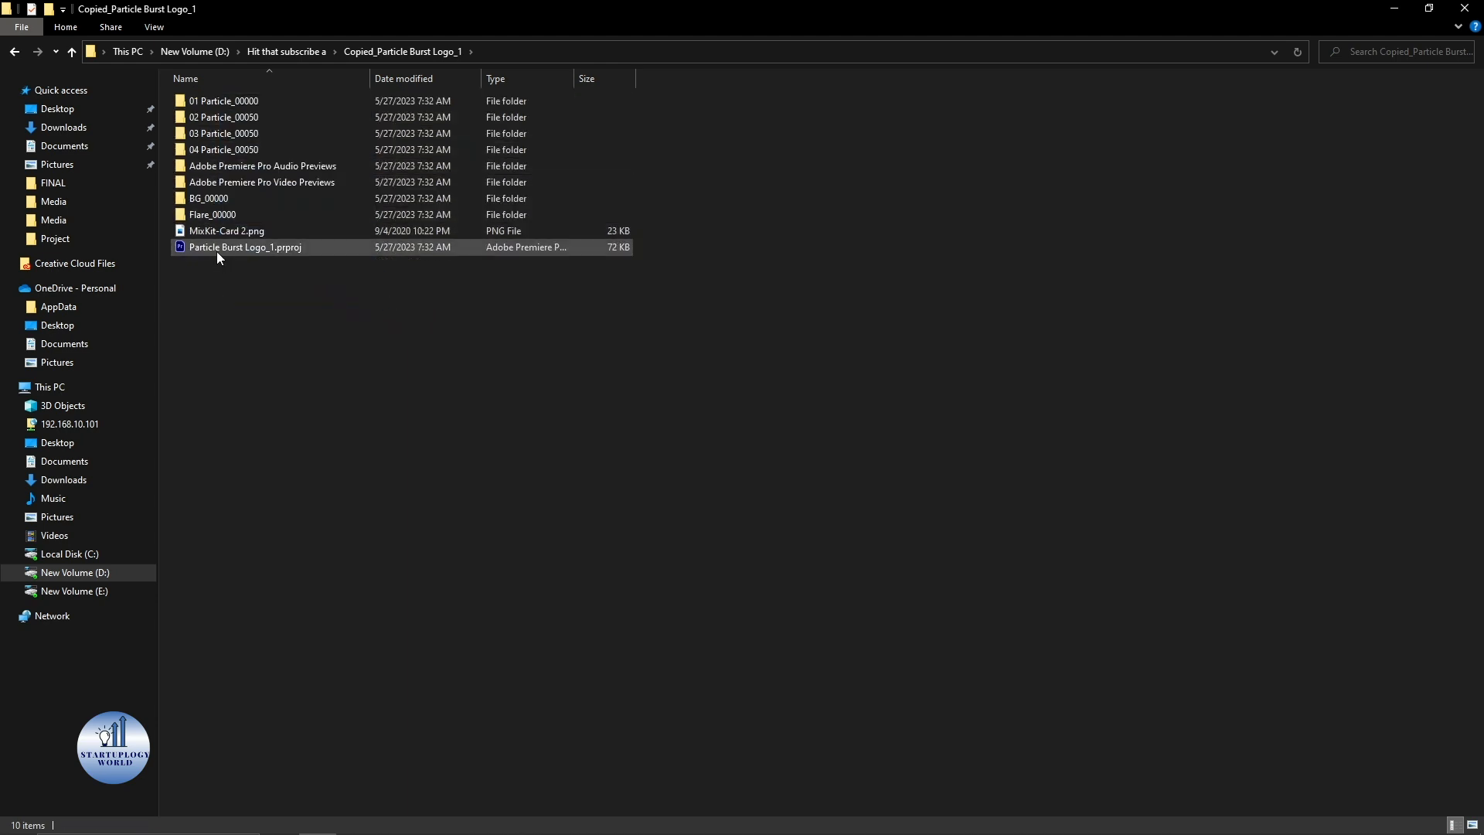
{"action": "left_click", "coordinate": [216, 252]}
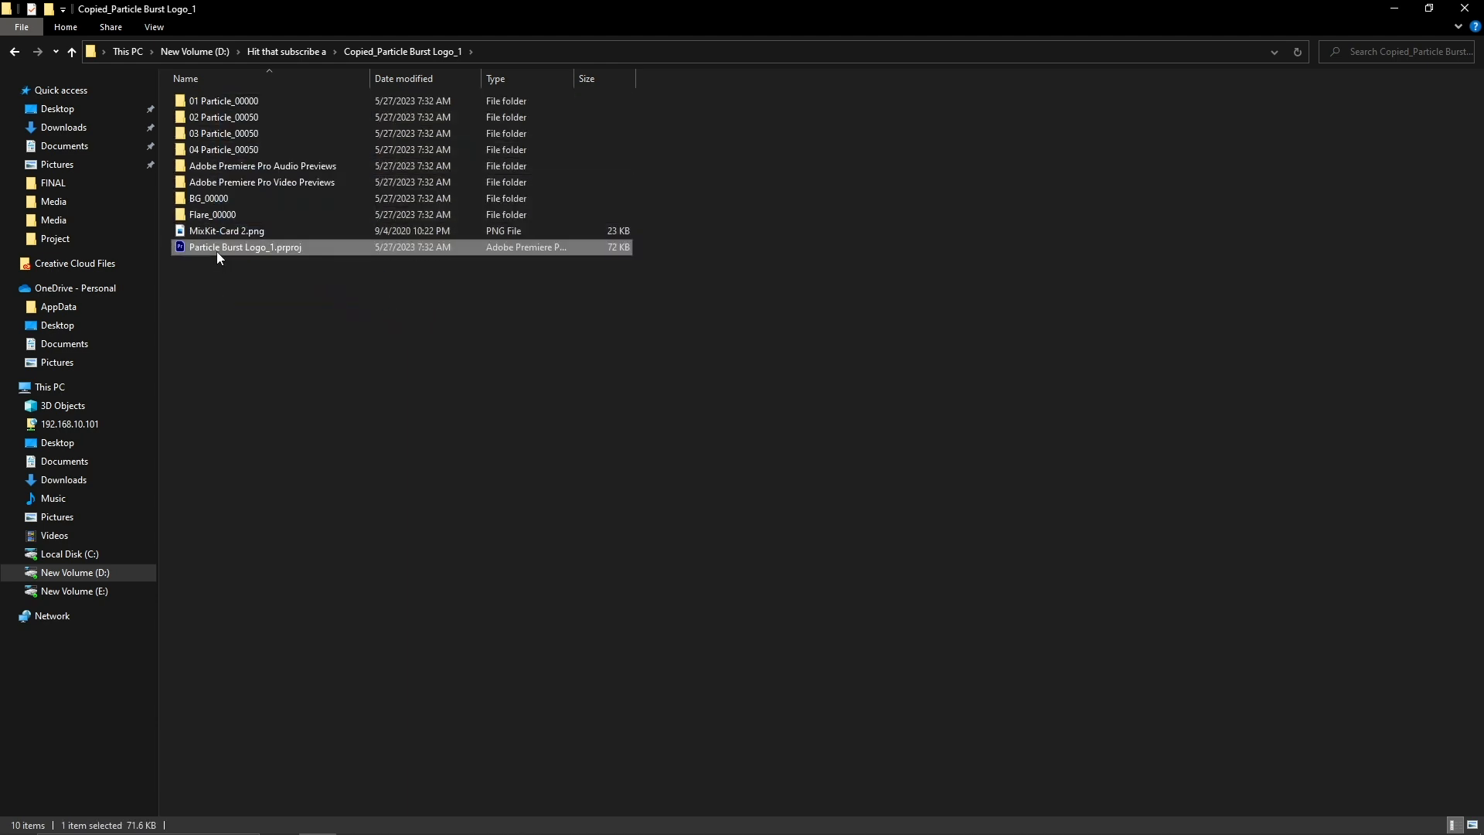
{"action": "double_click", "coordinate": [217, 252]}
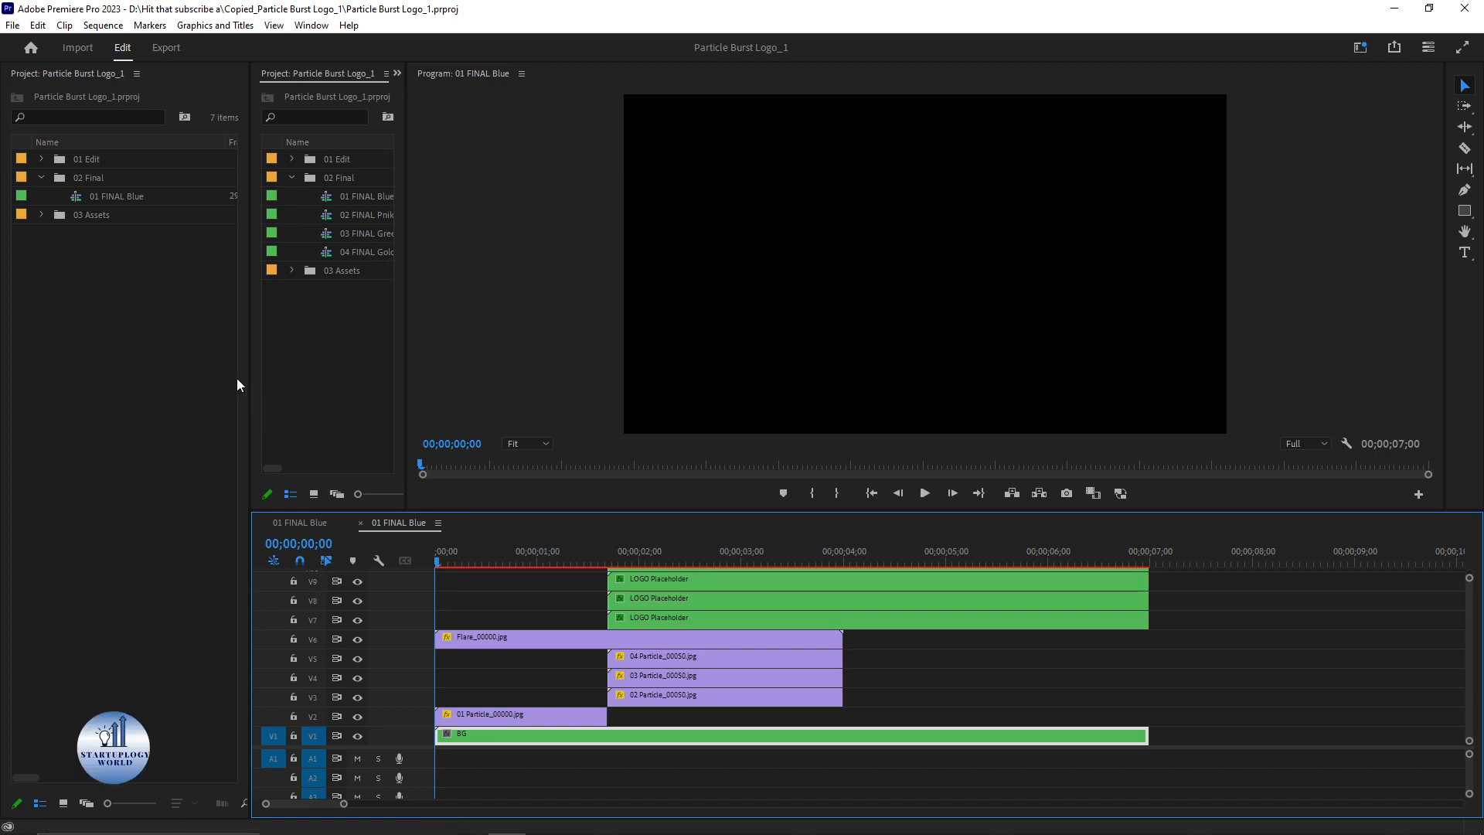
Narrow the newly added project panel and preview the copied 01 FINAL Blue sequence up to 00;00;01;14
{"action": "left_click_drag", "start_coordinate": [251, 268], "coordinate": [107, 268]}
{"action": "left_click", "coordinate": [343, 553]}
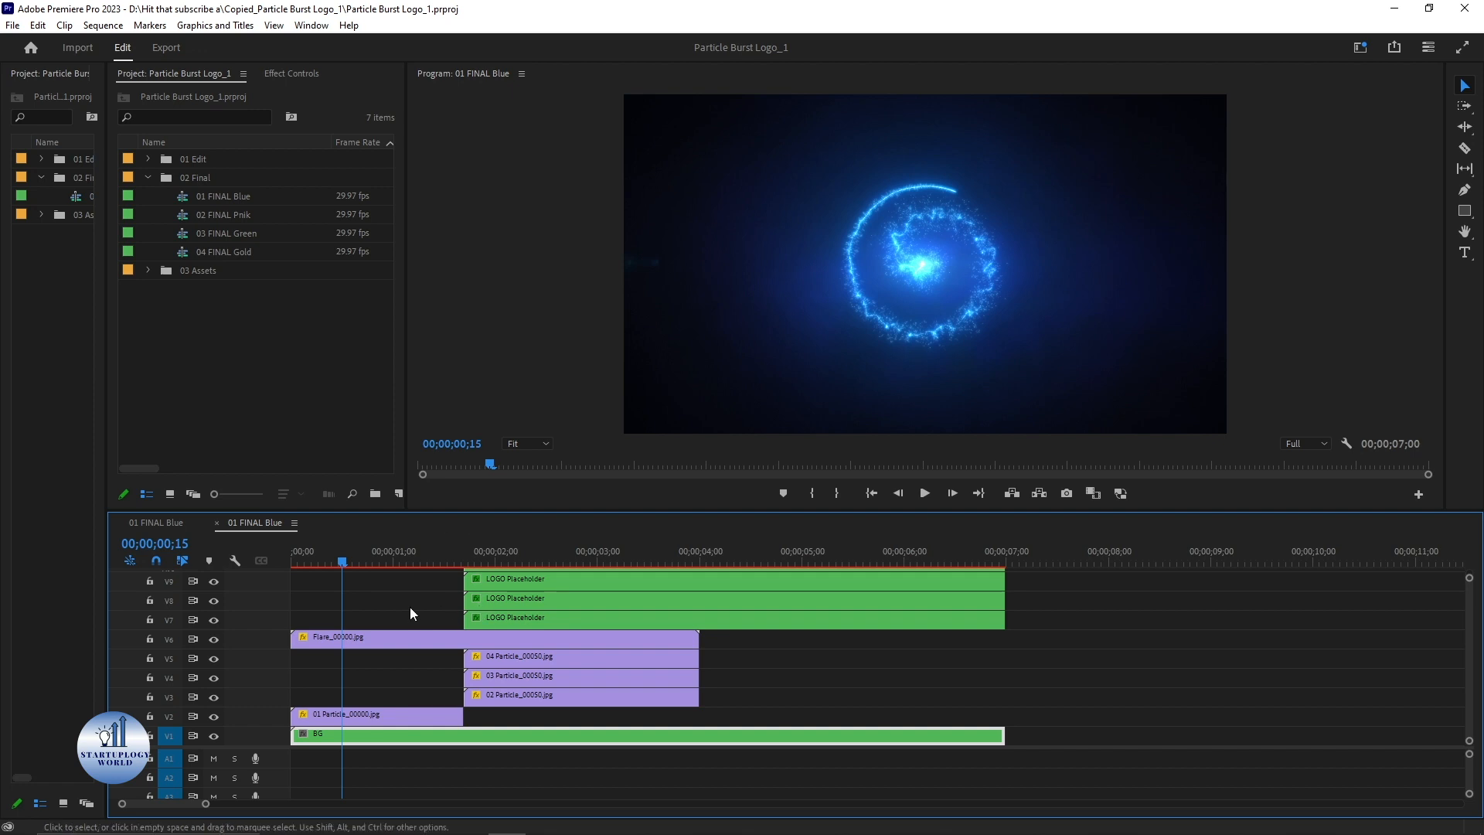
{"action": "left_click_drag", "start_coordinate": [342, 559], "coordinate": [443, 563]}
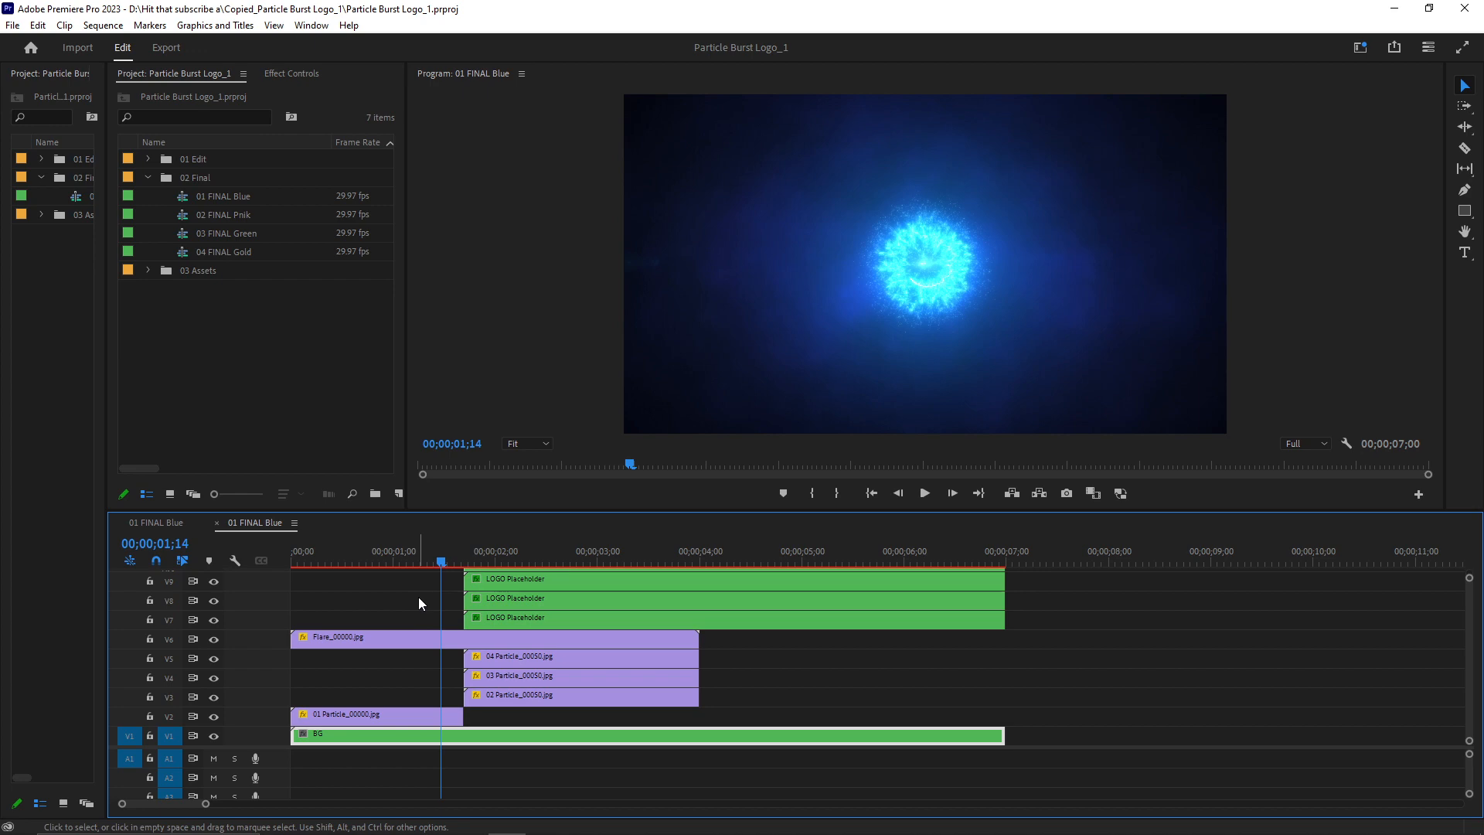
Switch back to File Explorer and compress the Copied_Particle Burst Logo_1 folder into a ZIP archive with WinRAR
{"action": "key", "text": "alt+Tab"}
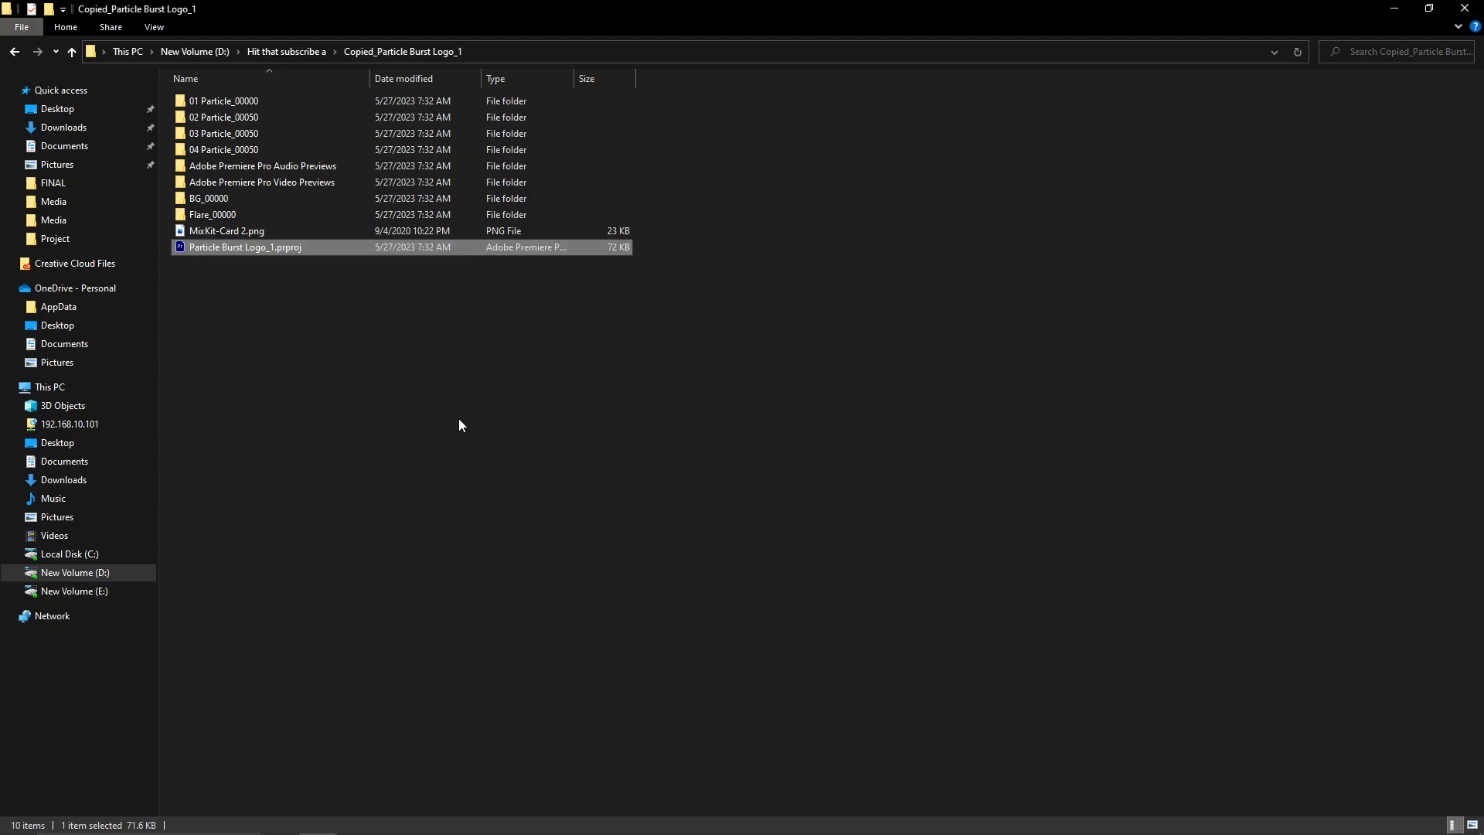
{"action": "left_click", "coordinate": [73, 51]}
{"action": "left_click", "coordinate": [242, 160]}
{"action": "right_click", "coordinate": [219, 102]}
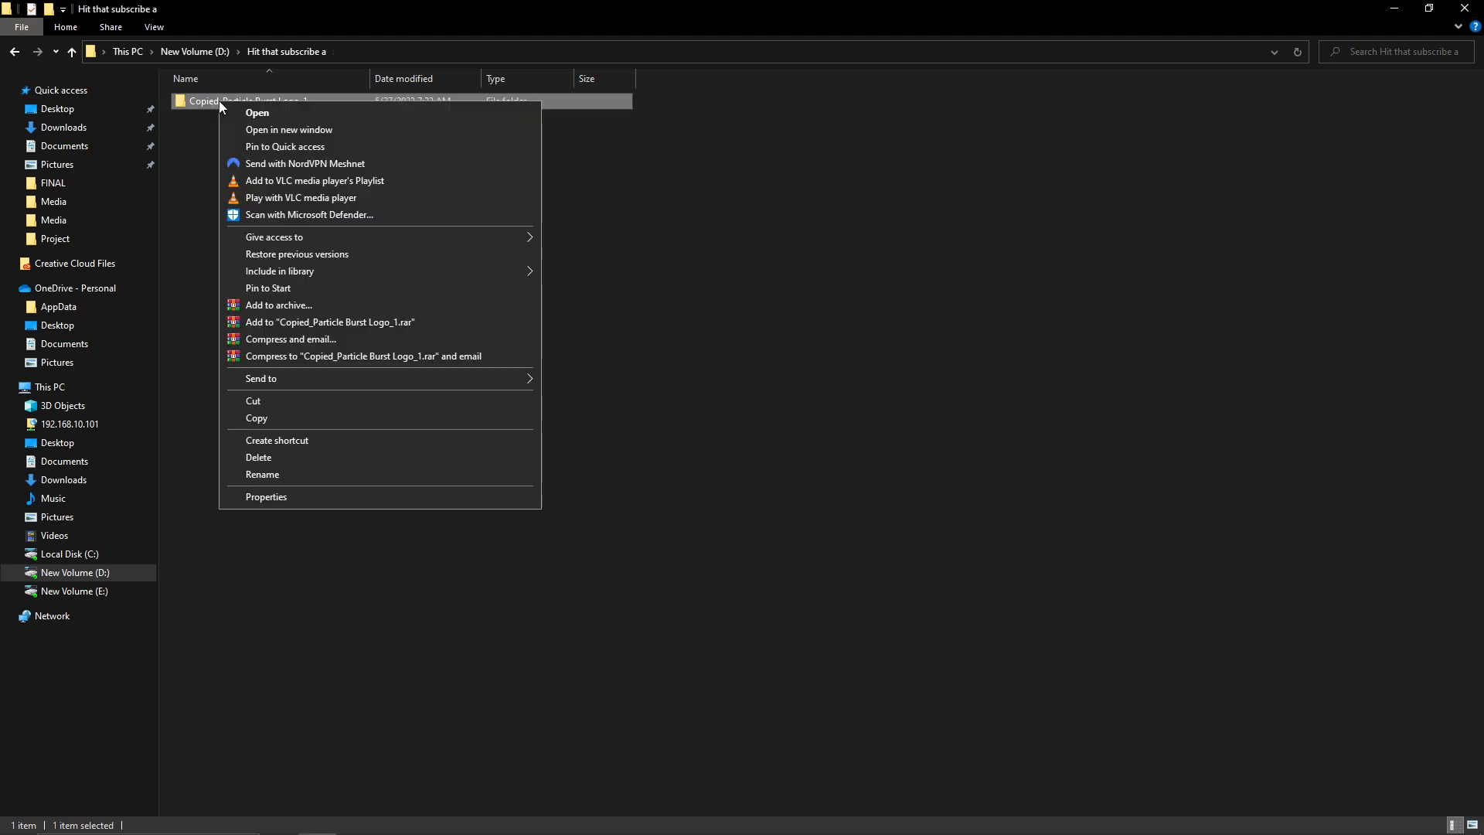
{"action": "left_click", "coordinate": [276, 306]}
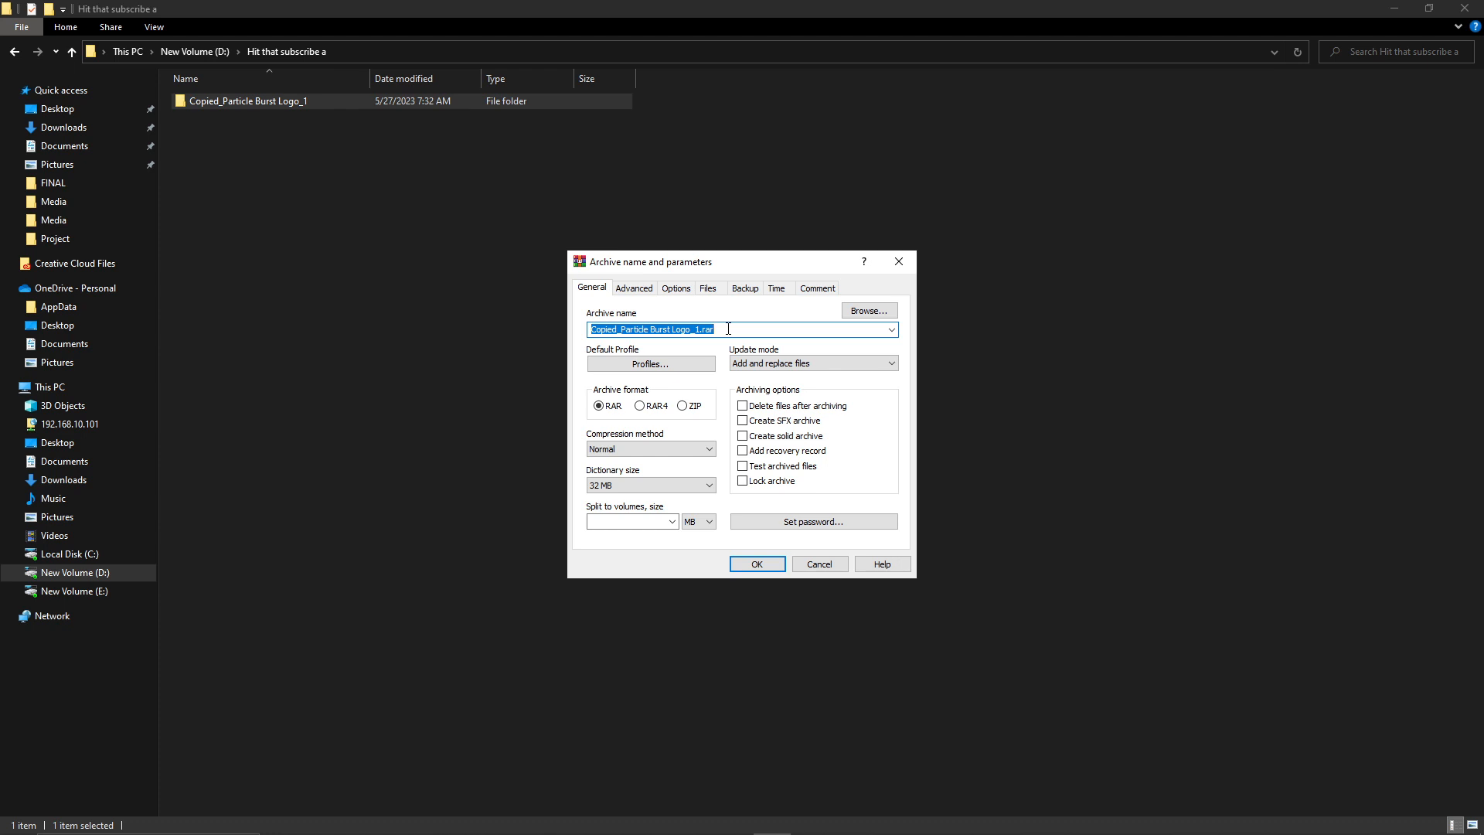
{"action": "left_click", "coordinate": [682, 405]}
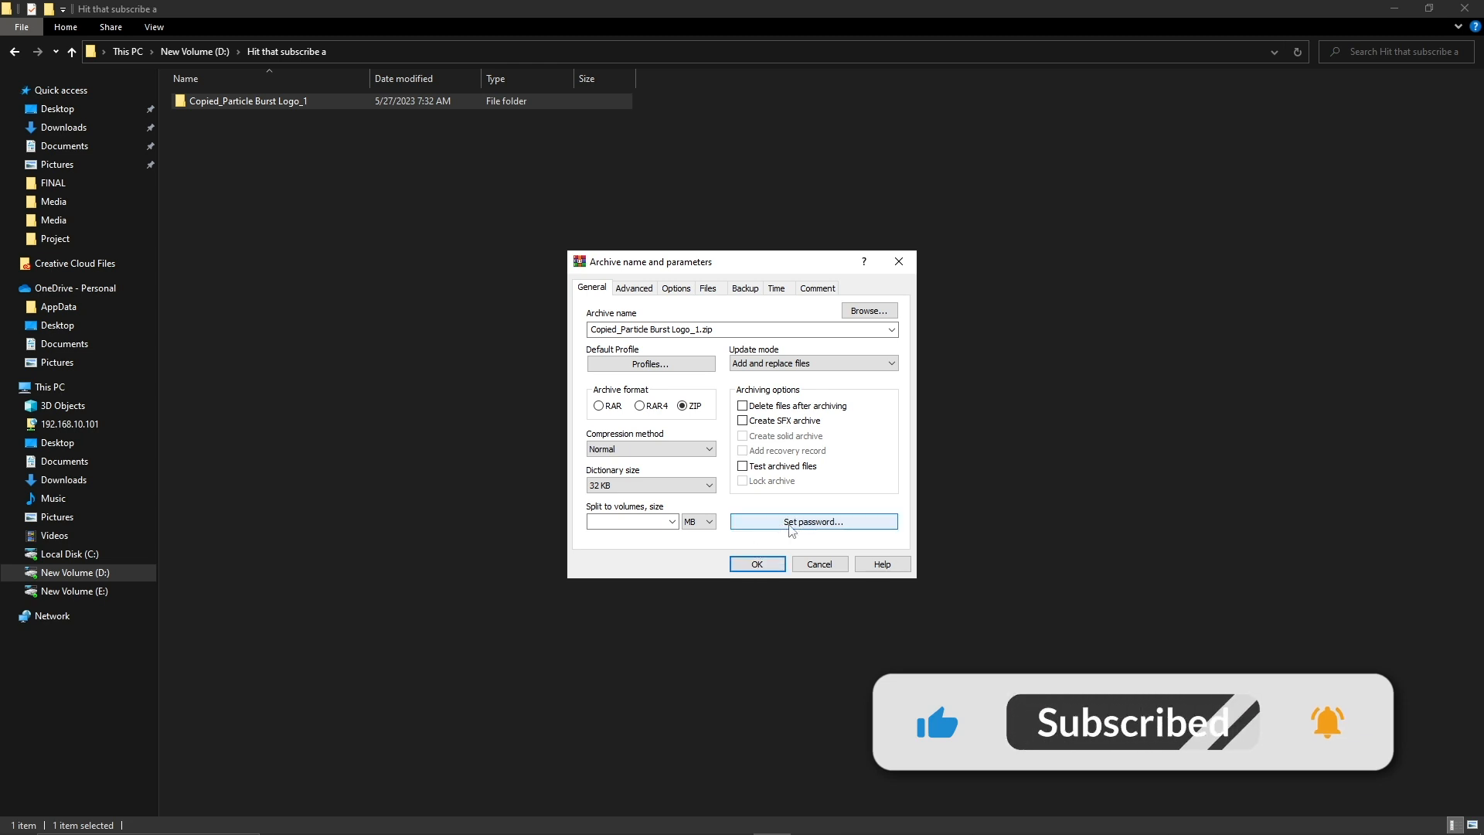
{"action": "left_click", "coordinate": [757, 564]}
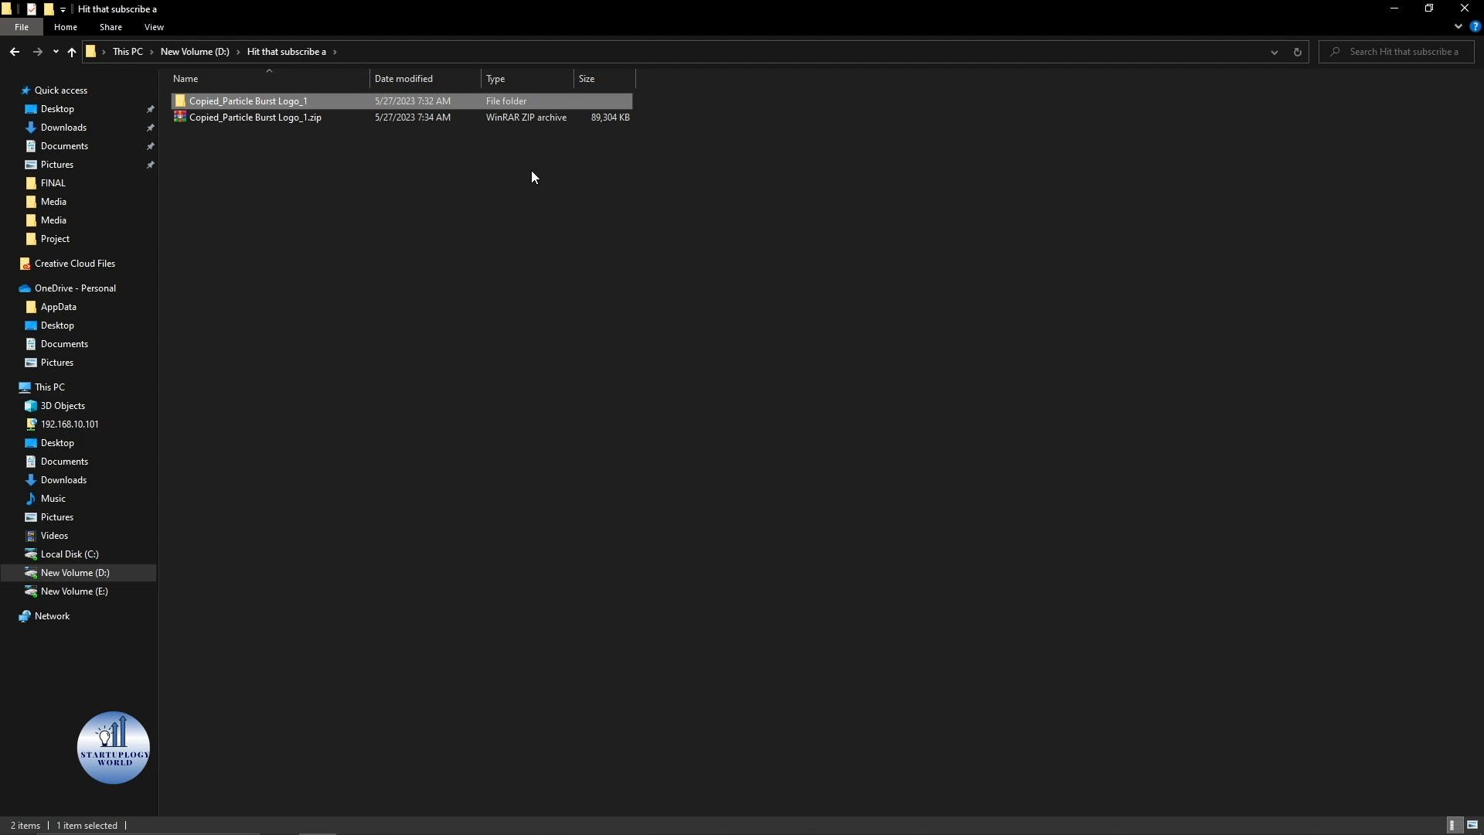
Upload Copied_Particle Burst Logo_1.zip from File Explorer into the FILES folder of My Drive in Google Drive
{"action": "key", "text": "Down"}
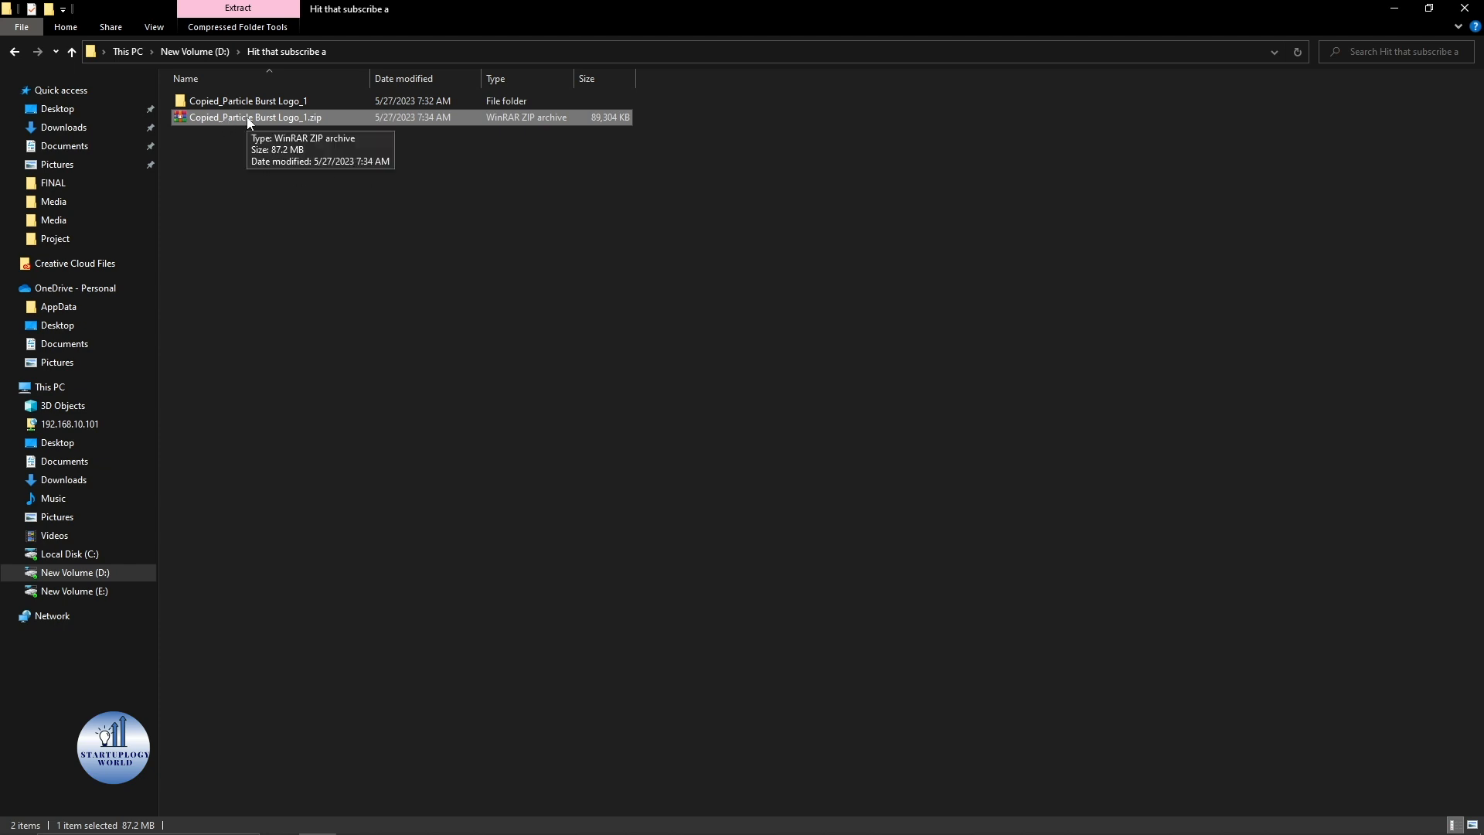
{"action": "left_click_drag", "start_coordinate": [225, 122], "coordinate": [487, 201]}
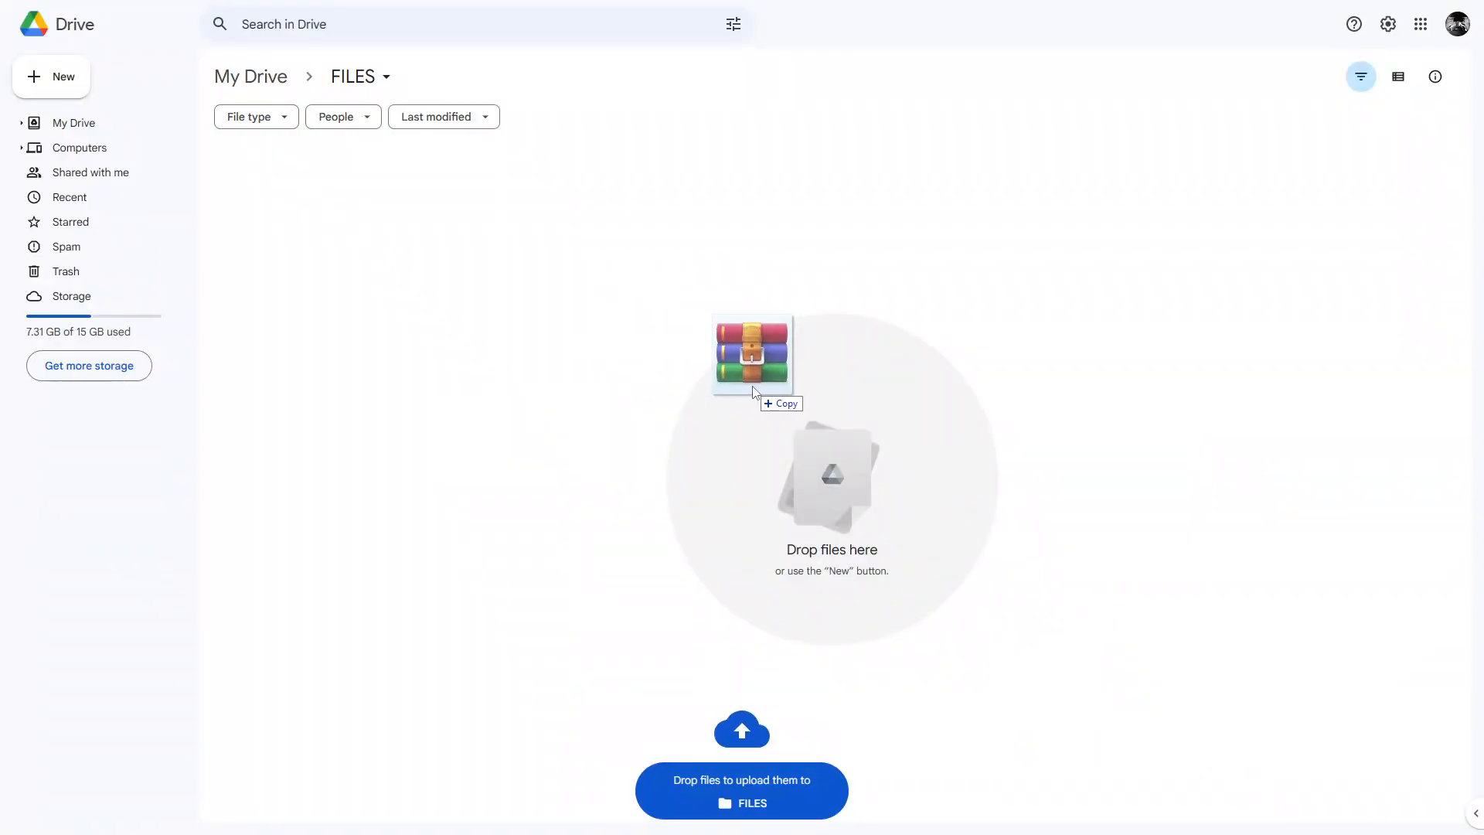
{"action": "left_click_drag", "start_coordinate": [756, 391], "coordinate": [756, 393]}
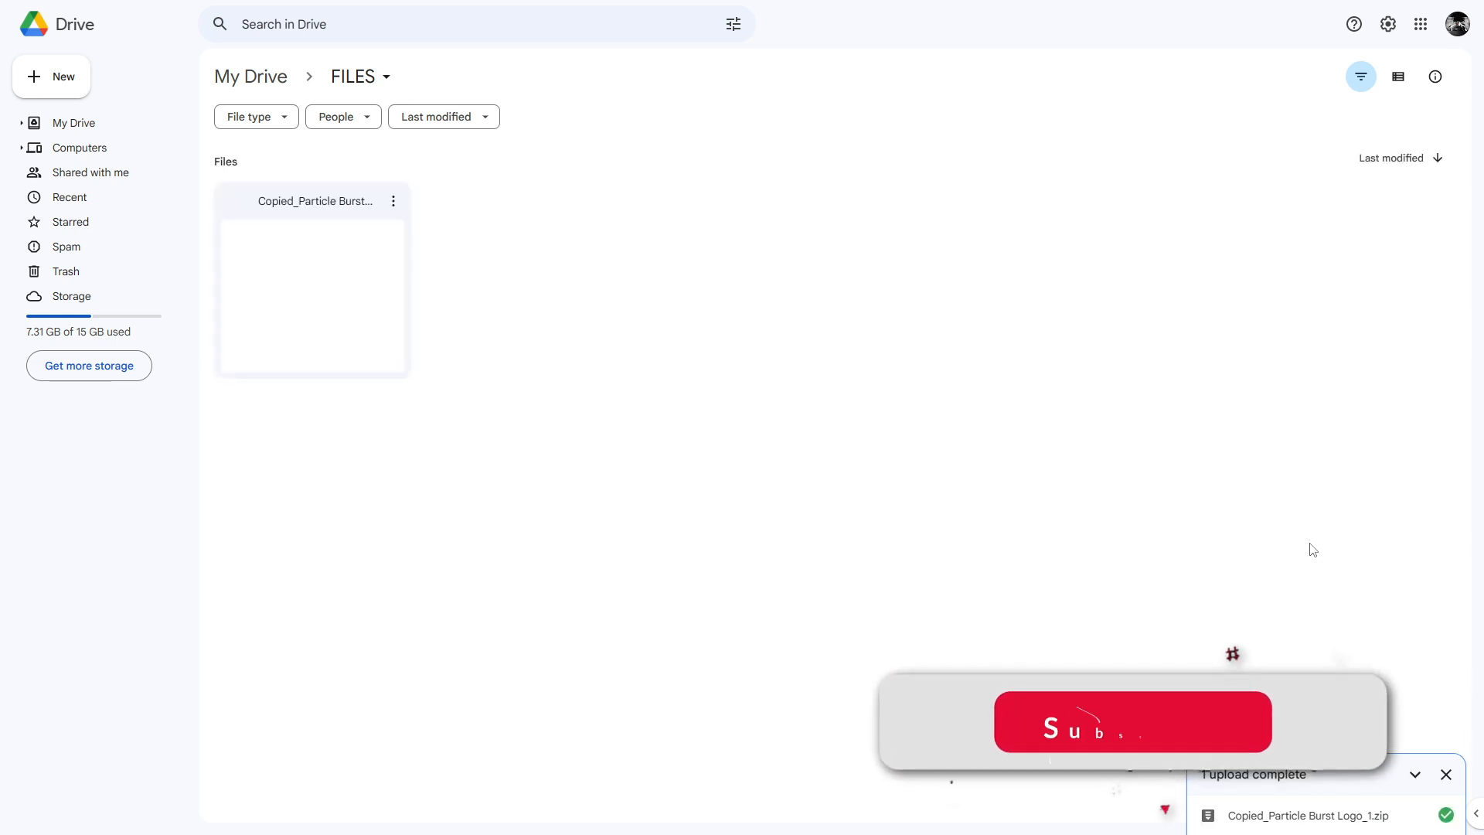
Preview the uploaded ZIP and examine the image sequence in its 01 Particle_00000 folder
{"action": "double_click", "coordinate": [382, 306]}
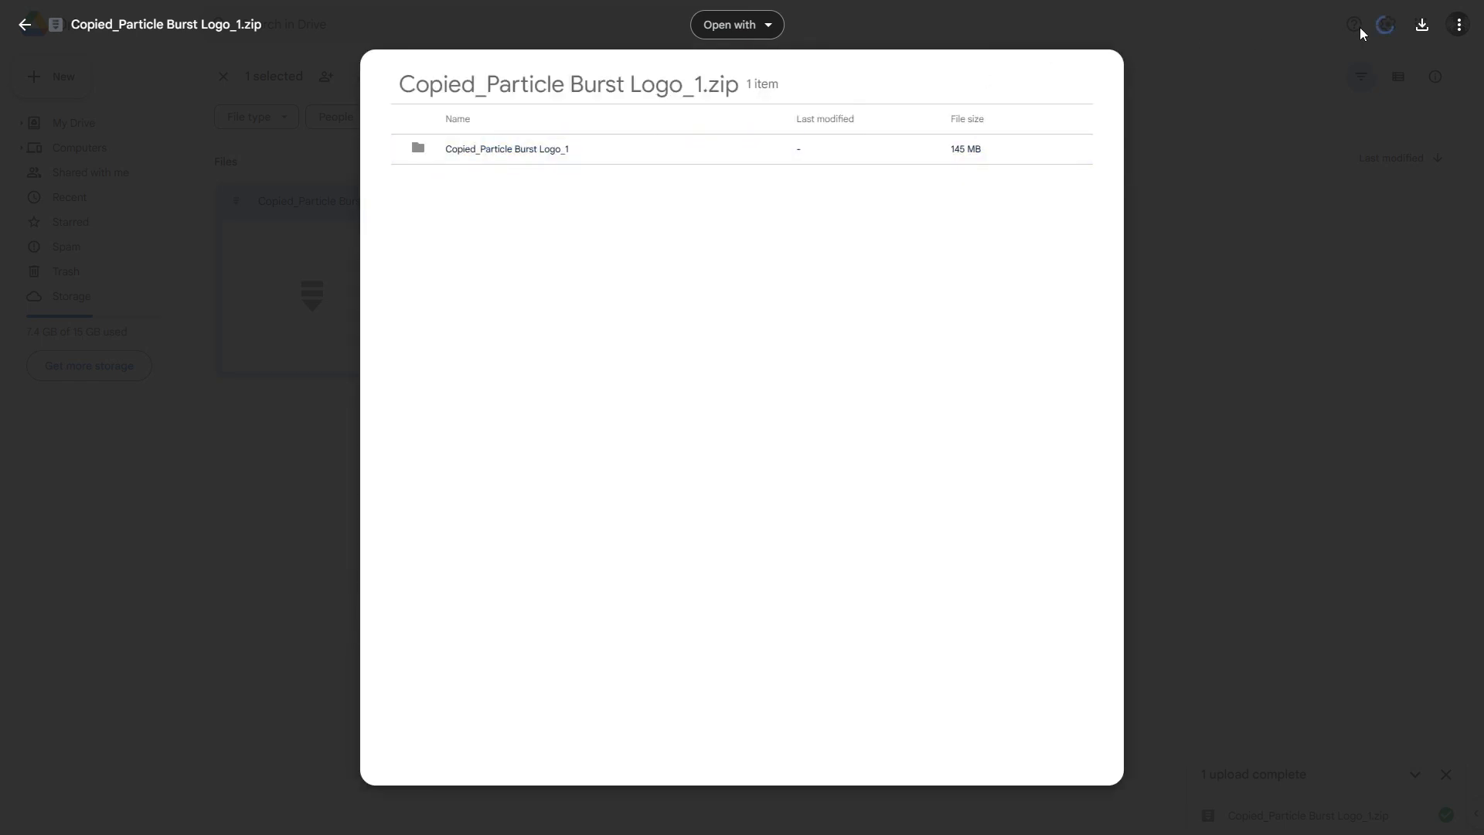
{"action": "left_click", "coordinate": [623, 149]}
{"action": "left_click", "coordinate": [623, 149]}
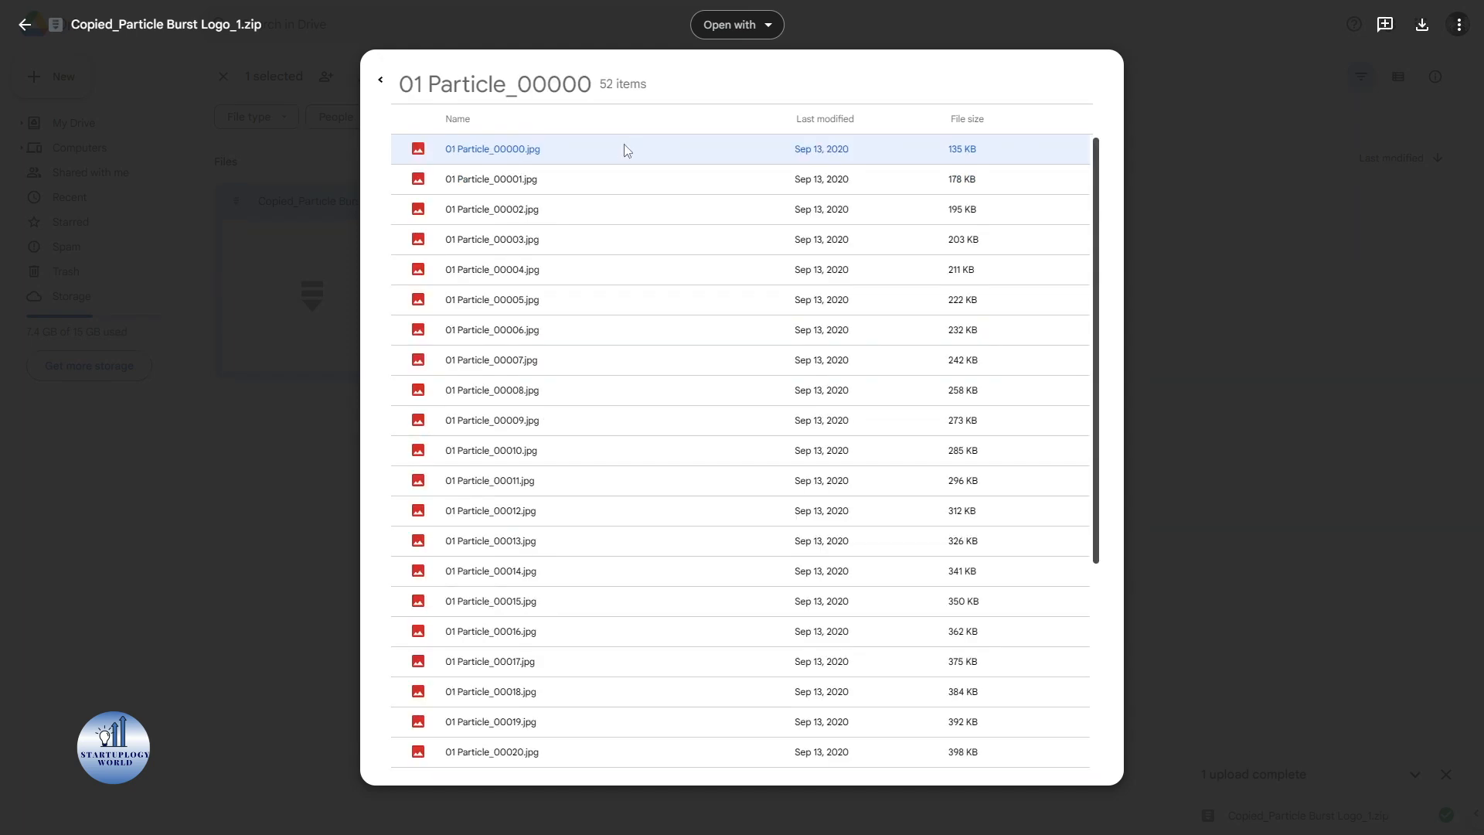
{"action": "left_click", "coordinate": [381, 80]}
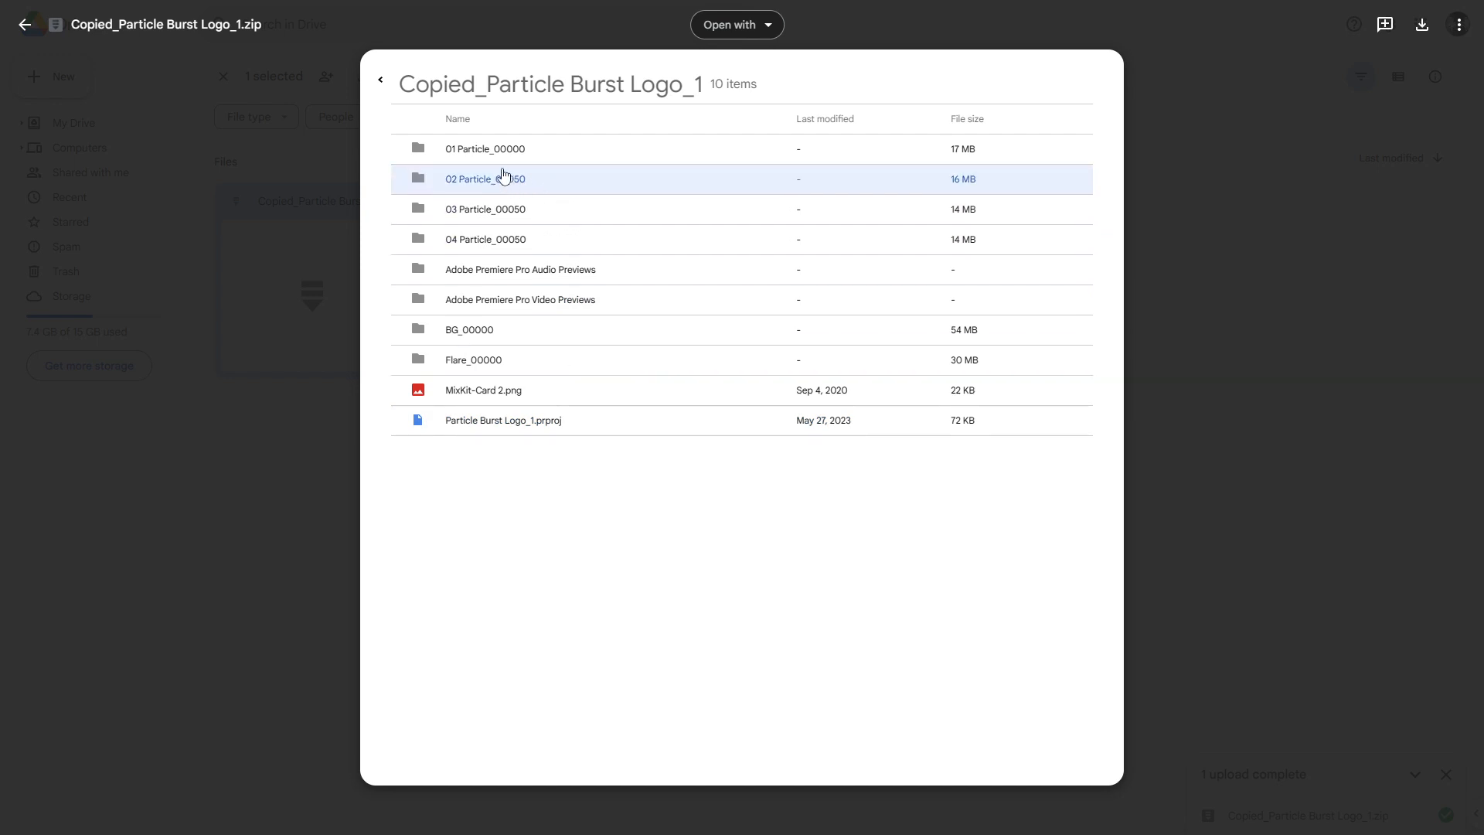
{"action": "left_click", "coordinate": [495, 148]}
{"action": "scroll", "coordinate": [657, 196], "scroll_direction": "down", "scroll_amount": 4}
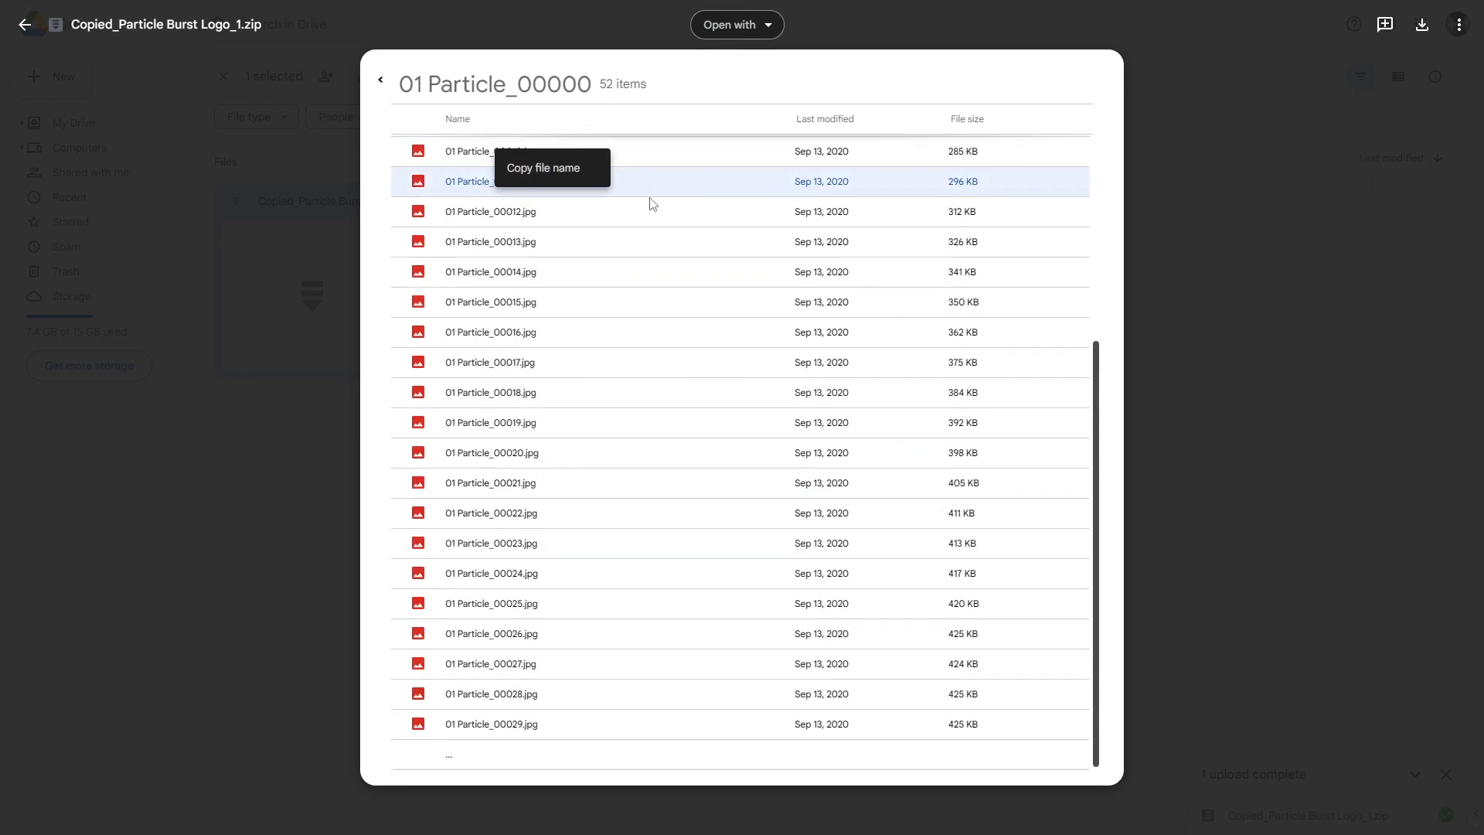
Check the archive's 03 Particle_00050 and BG_00000 folders, return to its main folder and close the preview
{"action": "left_click", "coordinate": [380, 80]}
{"action": "left_click", "coordinate": [540, 225]}
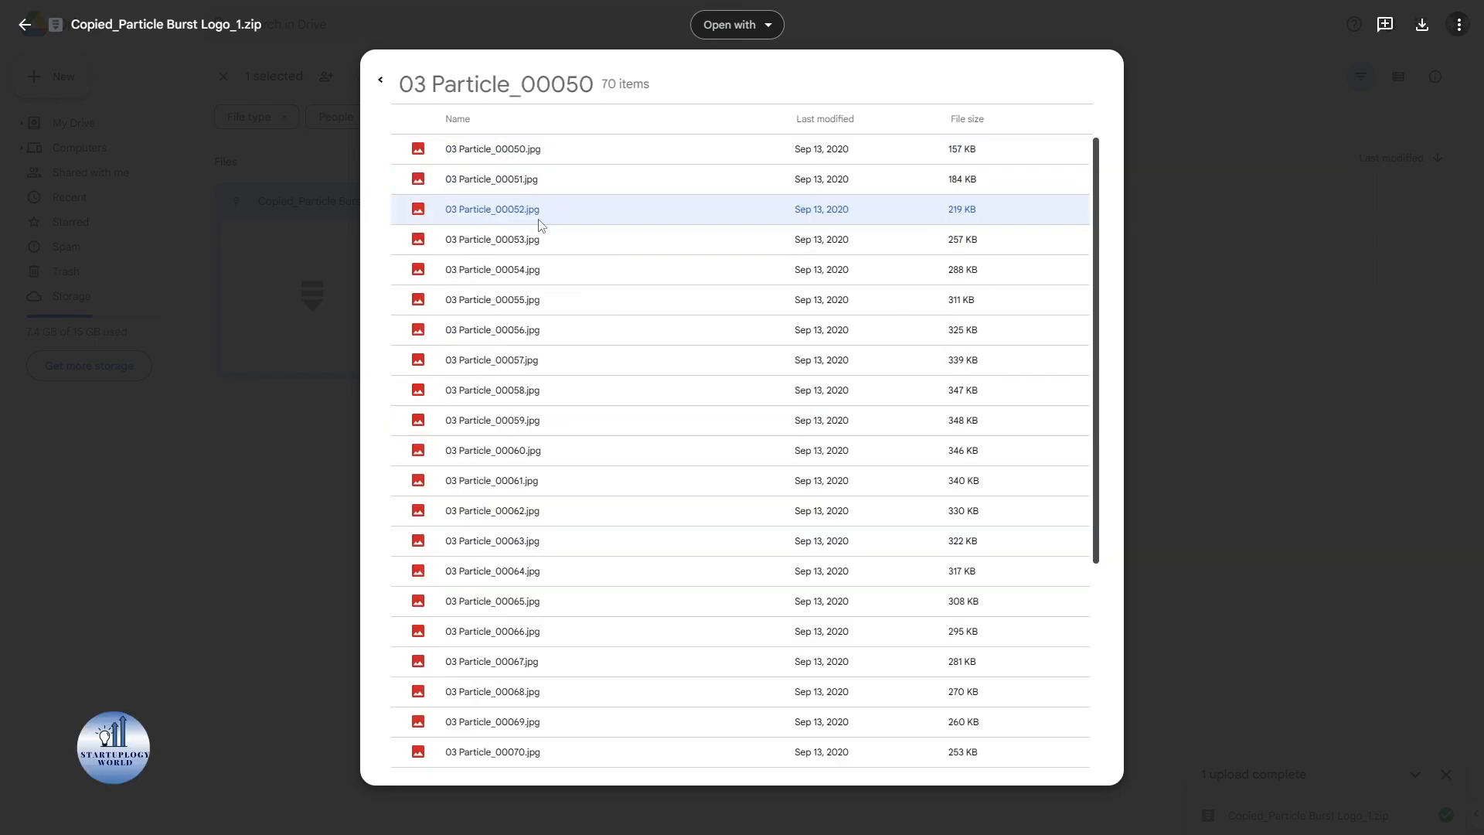
{"action": "left_click", "coordinate": [381, 80]}
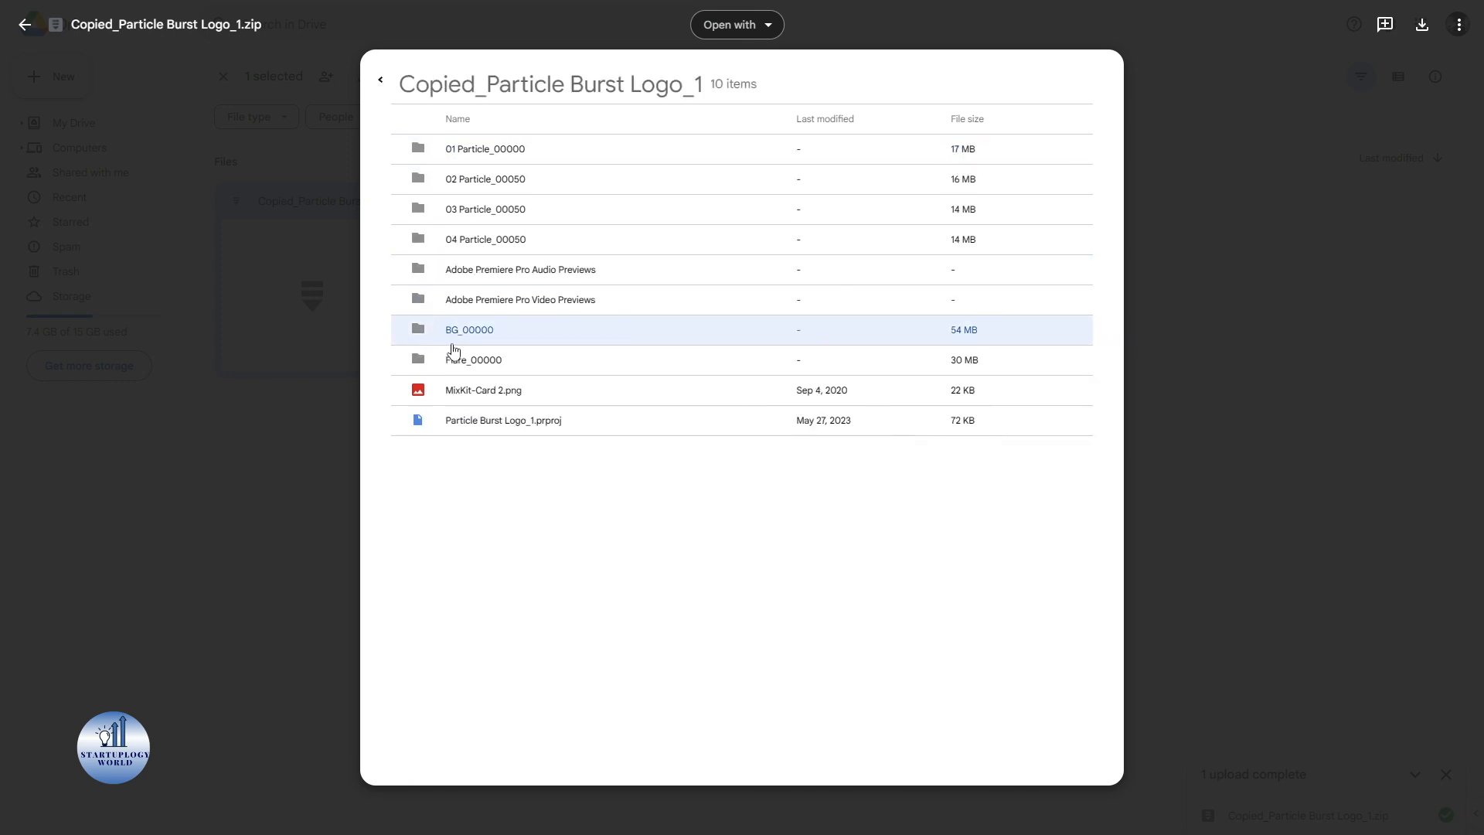
{"action": "left_click", "coordinate": [453, 344]}
{"action": "left_click", "coordinate": [381, 80]}
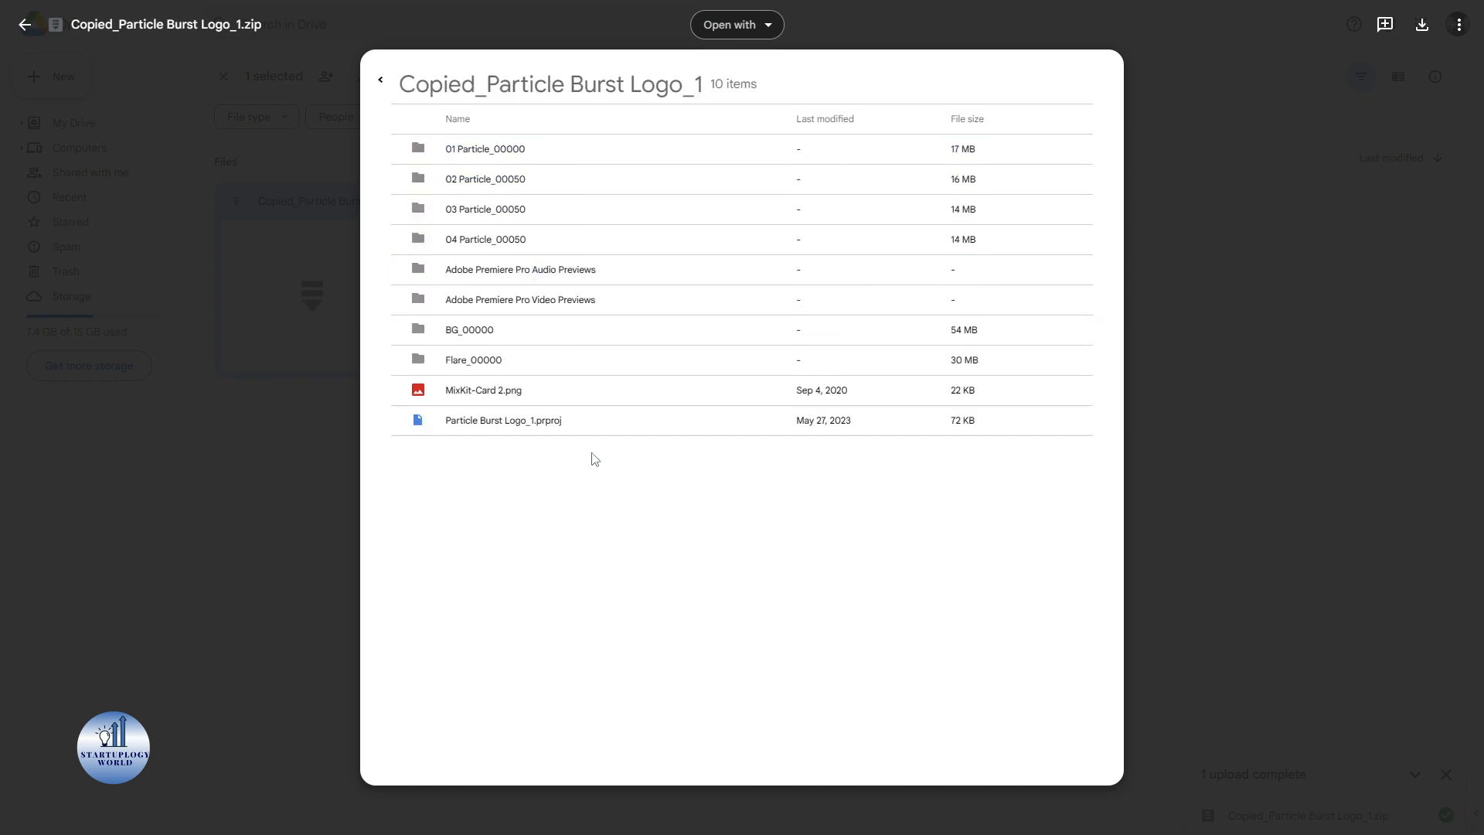
{"action": "left_click", "coordinate": [341, 407]}
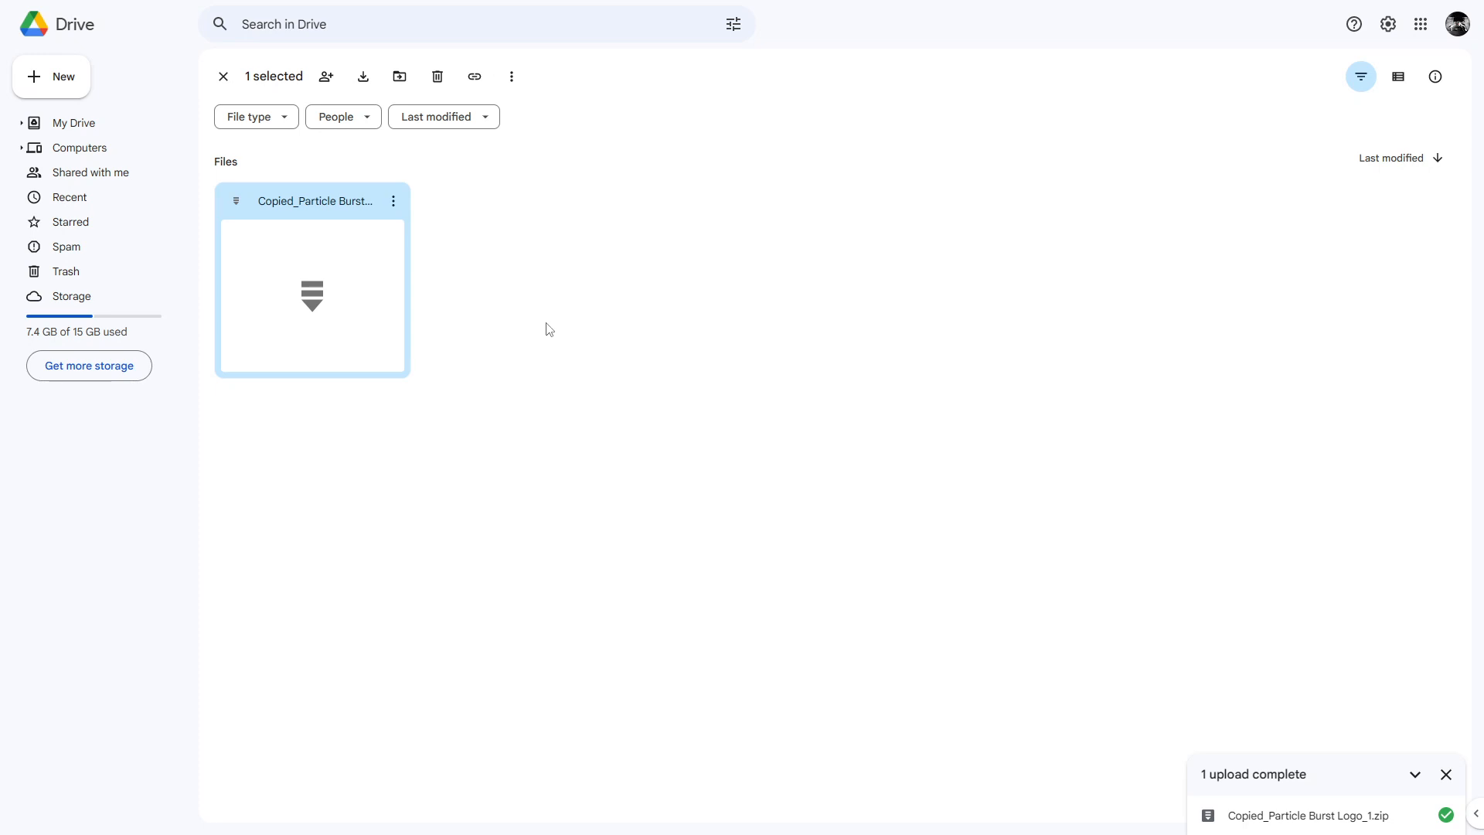
Copy the sharing link of the uploaded Copied_Particle Burst Logo_1.zip file
{"action": "right_click", "coordinate": [323, 254]}
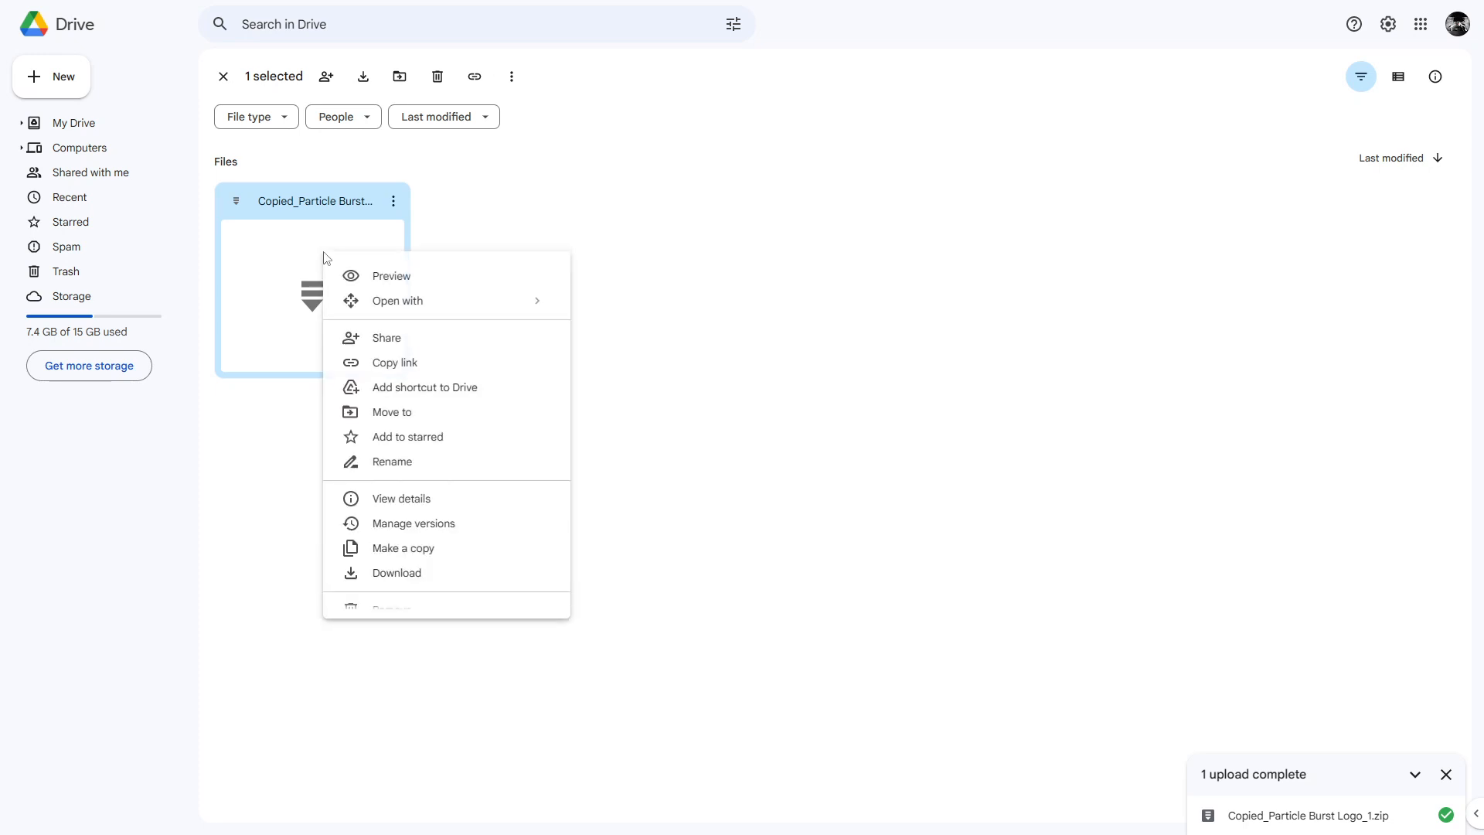
{"action": "left_click", "coordinate": [431, 366]}
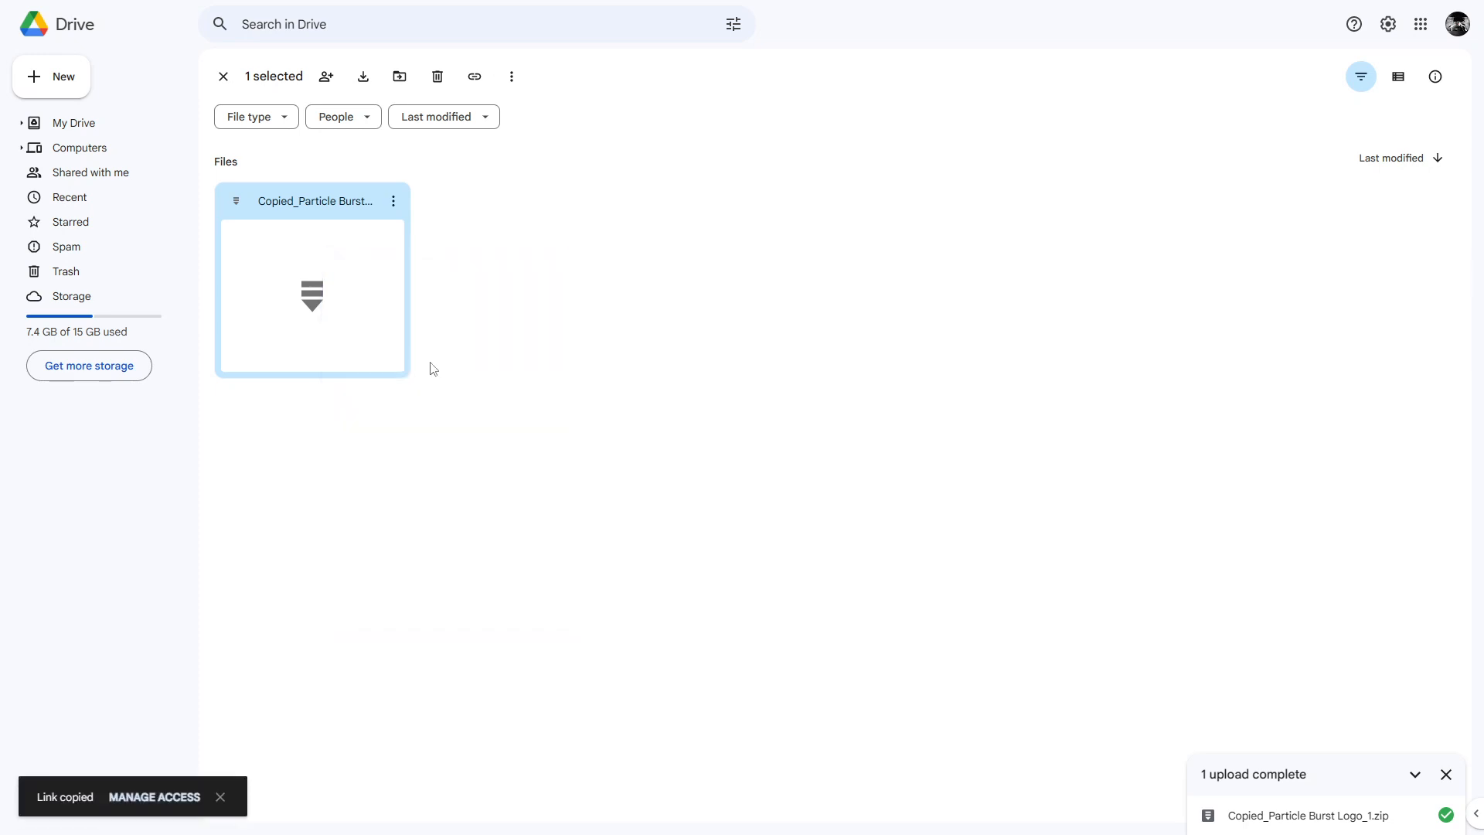
{"action": "right_click", "coordinate": [325, 270]}
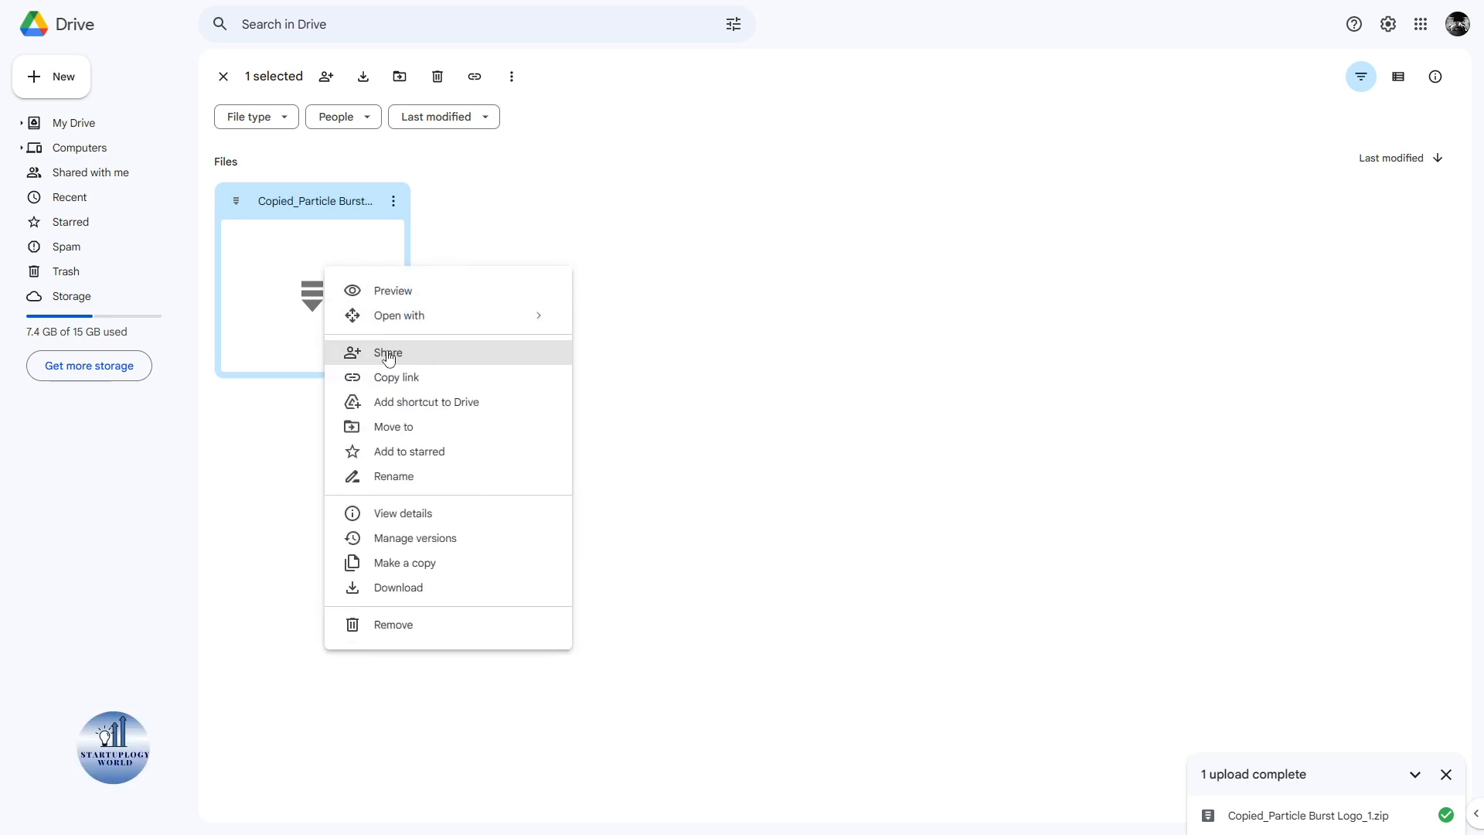
{"action": "left_click", "coordinate": [410, 377]}
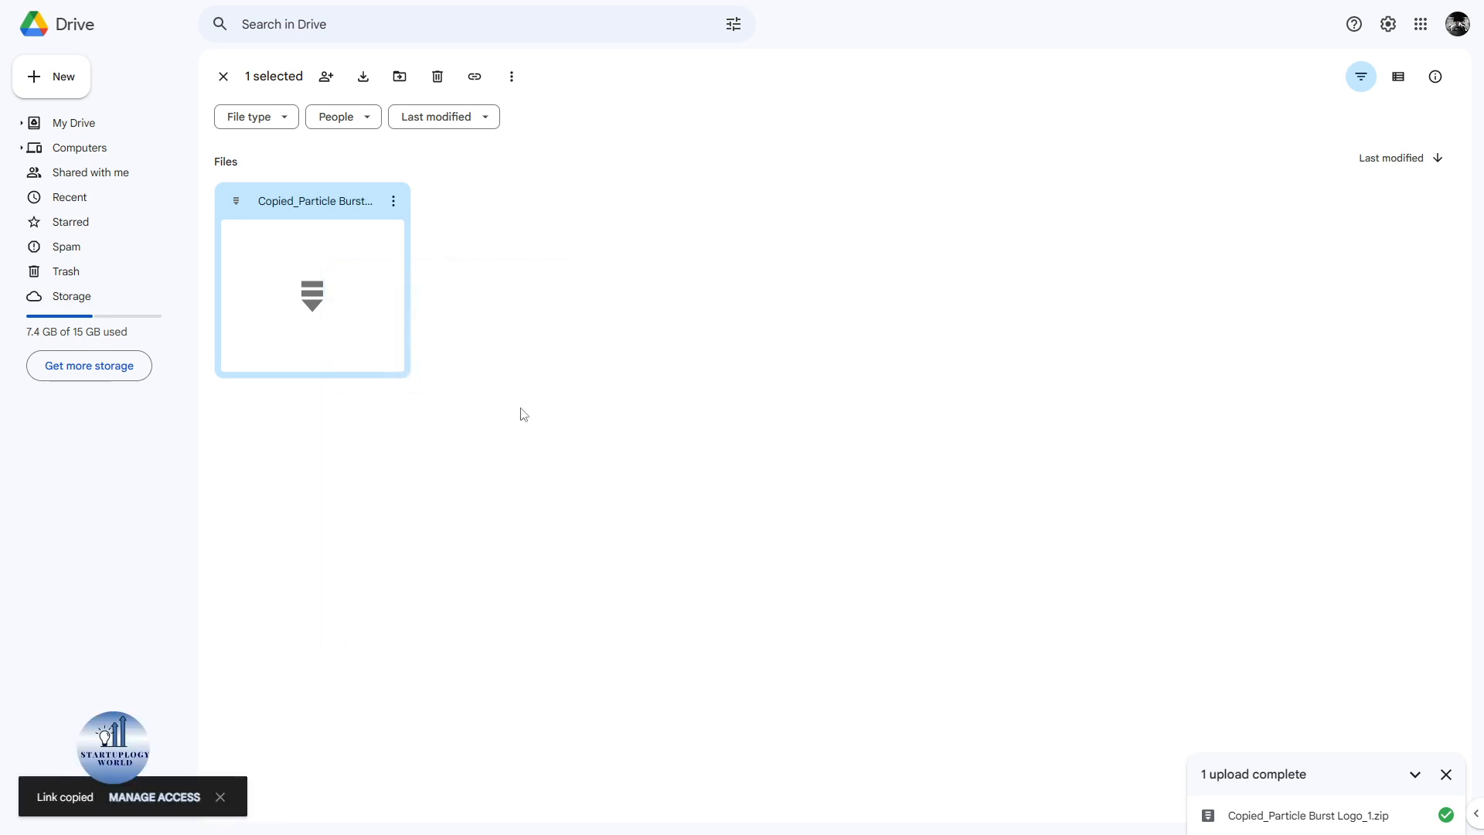